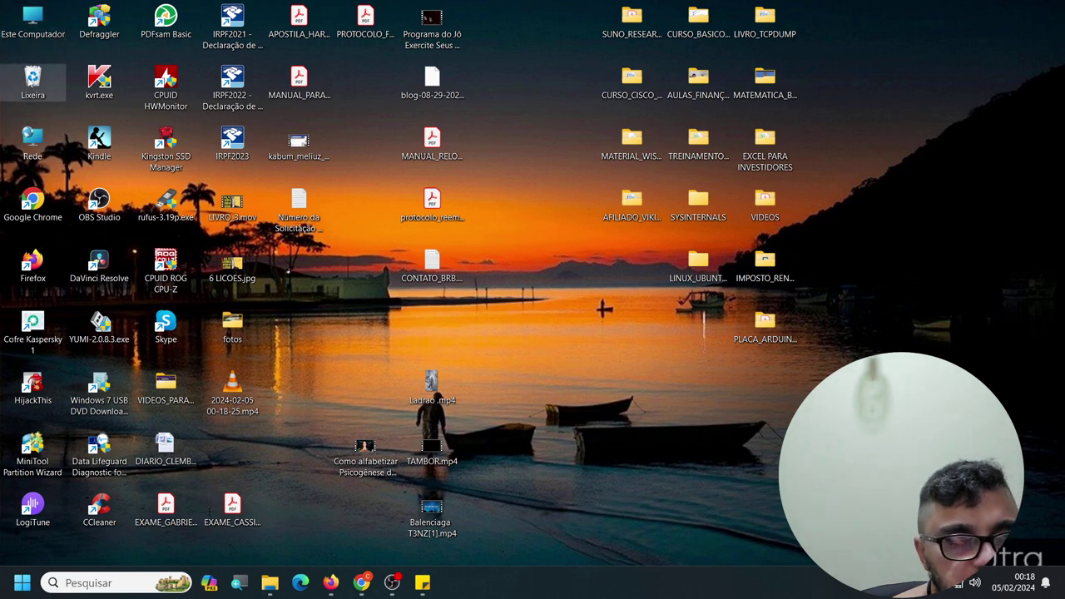
Open the Downloads folder and create a new folder in it with the default name Nova pasta
double_click(32, 79)
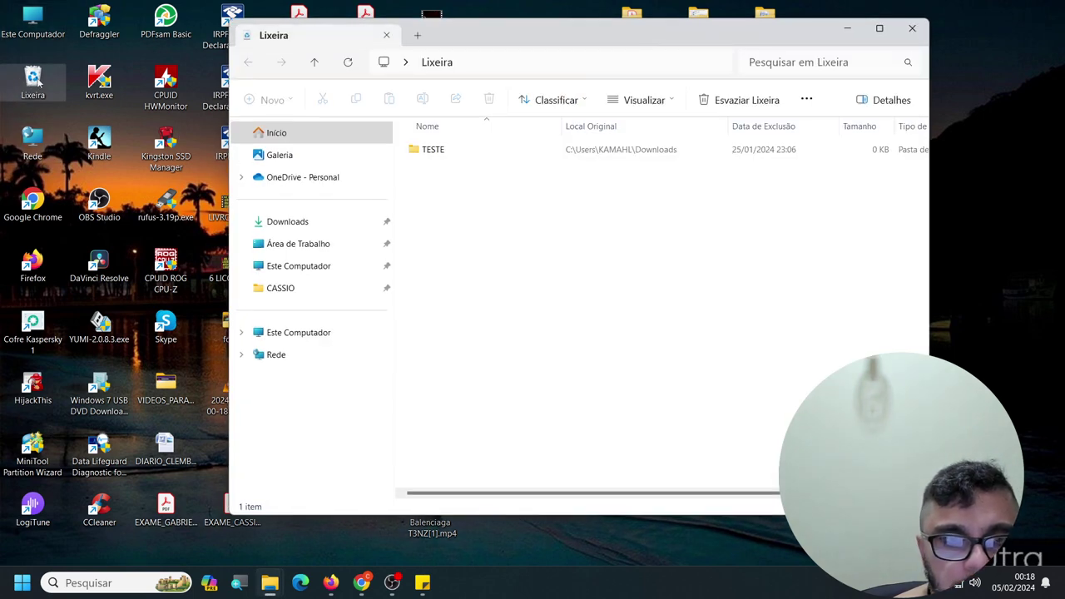
click(305, 223)
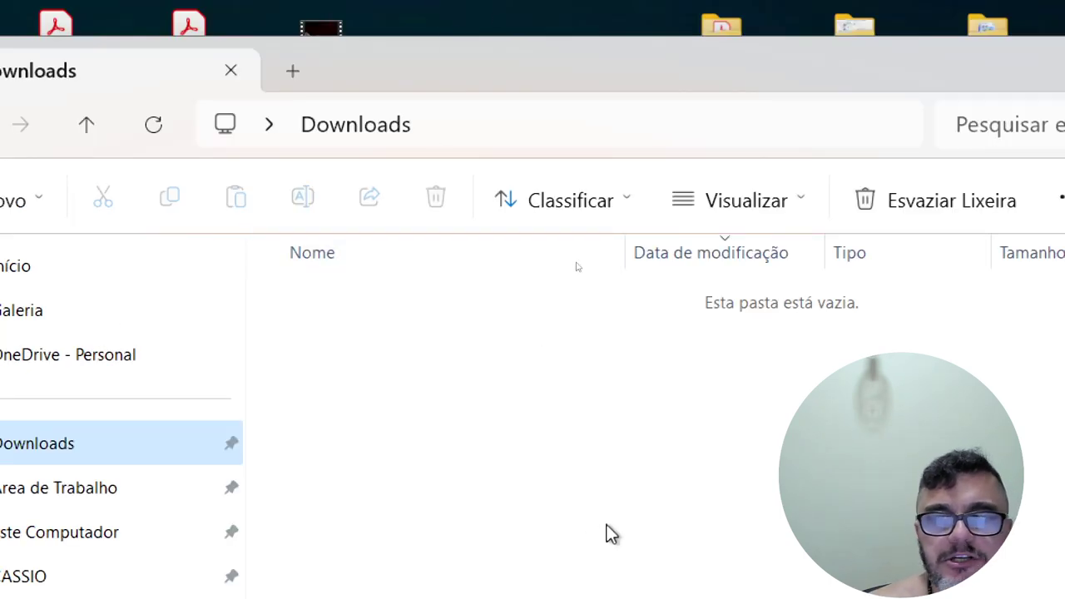
click(345, 385)
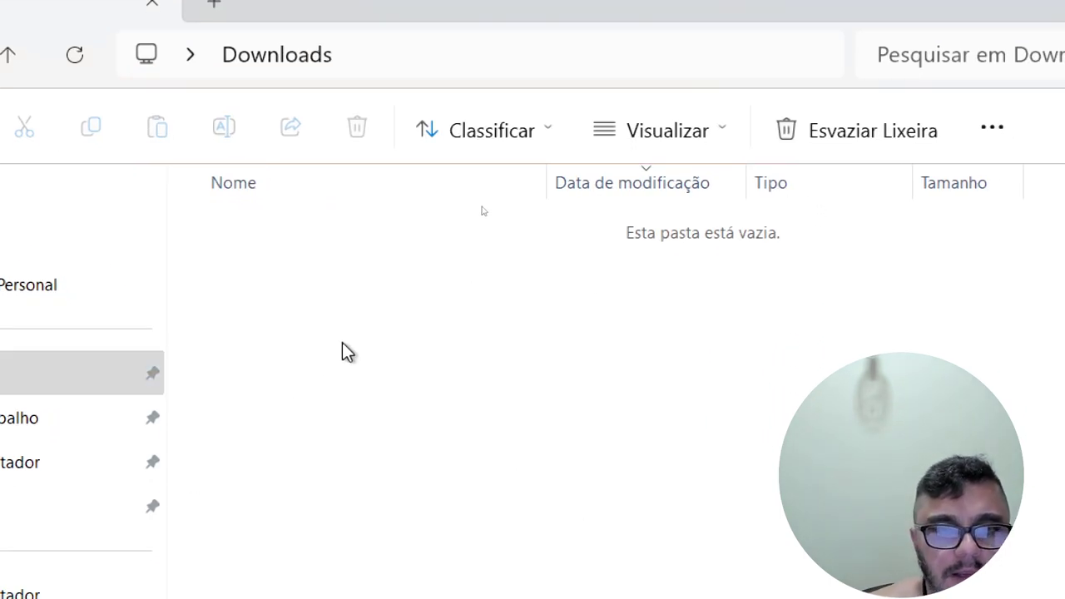
right_click(341, 343)
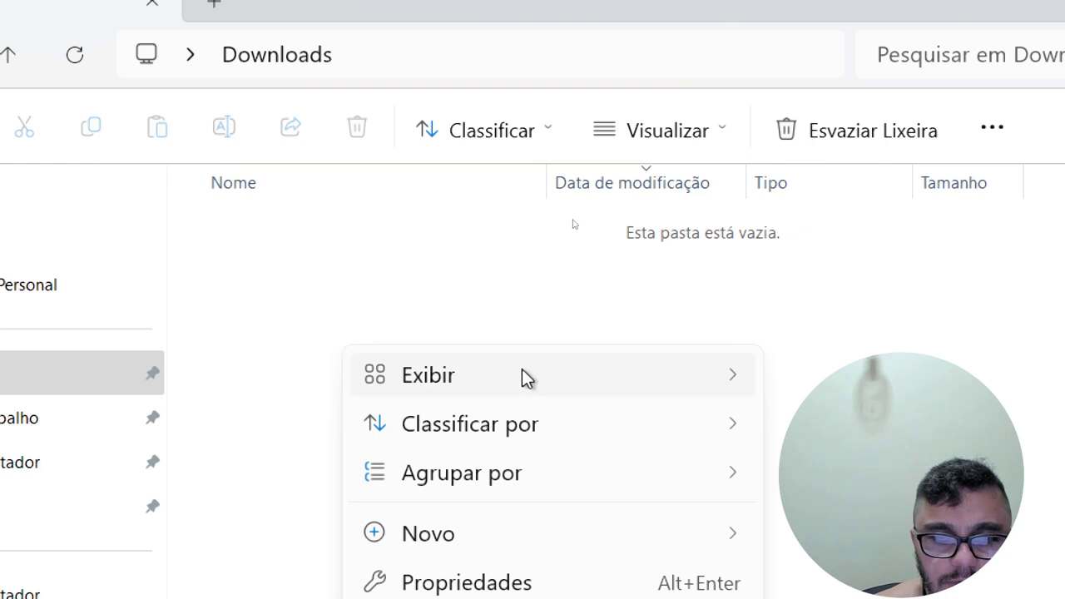
mouse_move(660, 420)
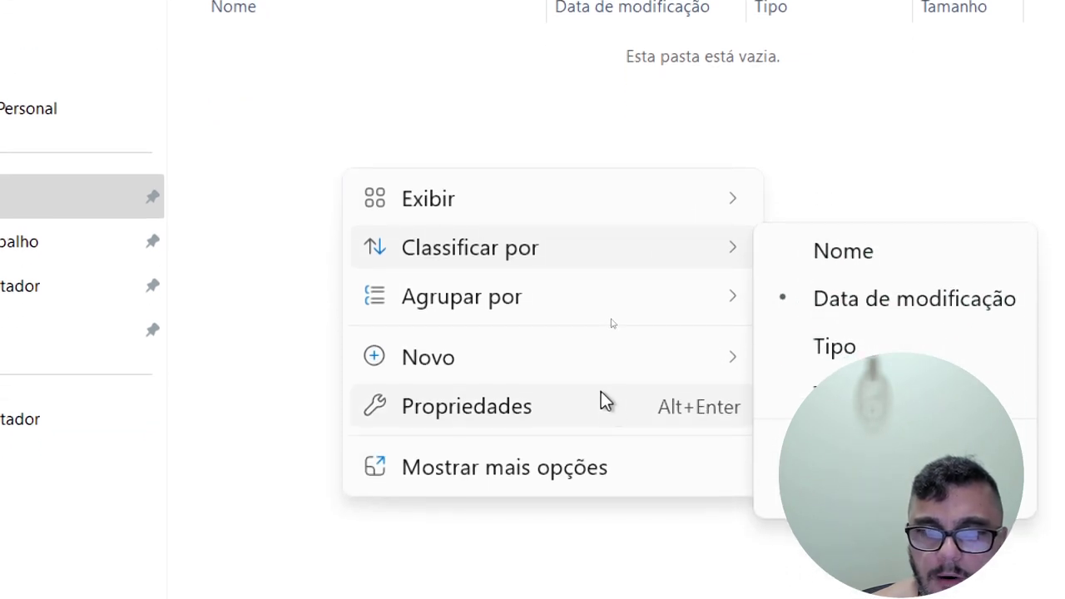
mouse_move(542, 349)
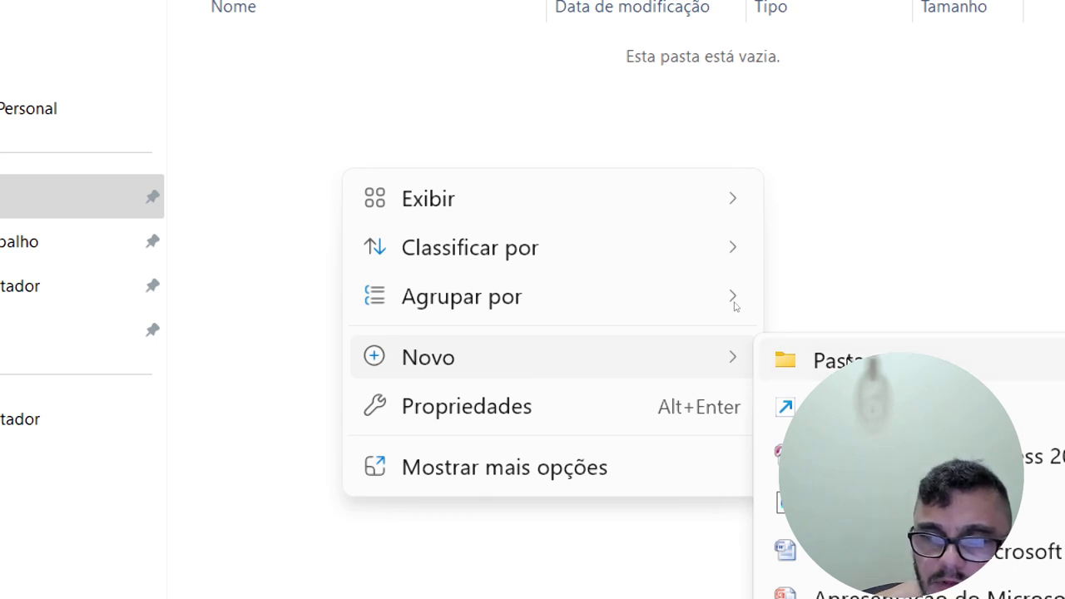
key(Return)
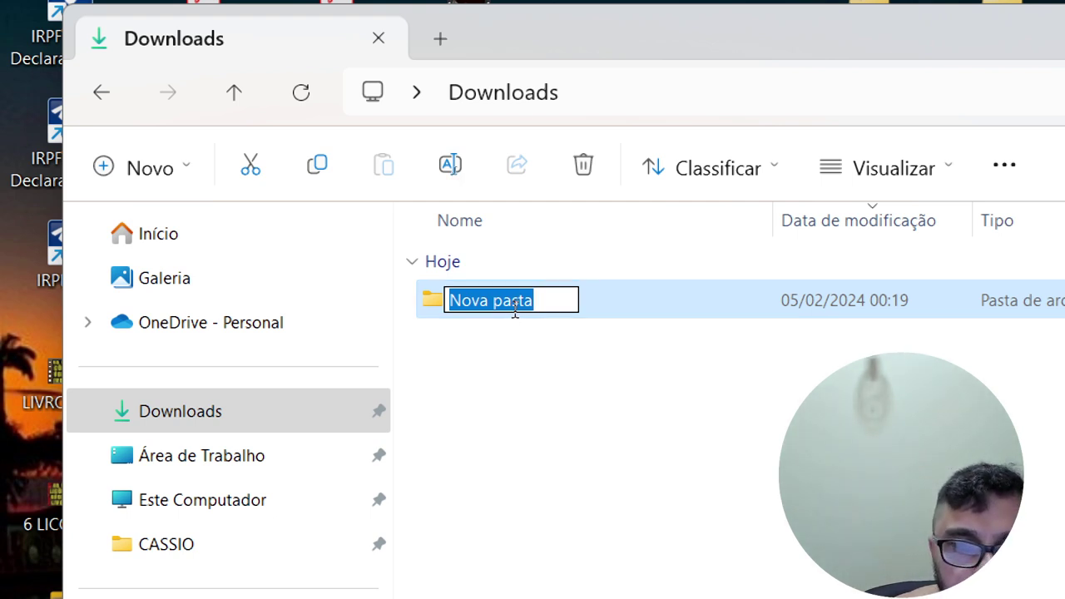
text(dfsfdsdfd)
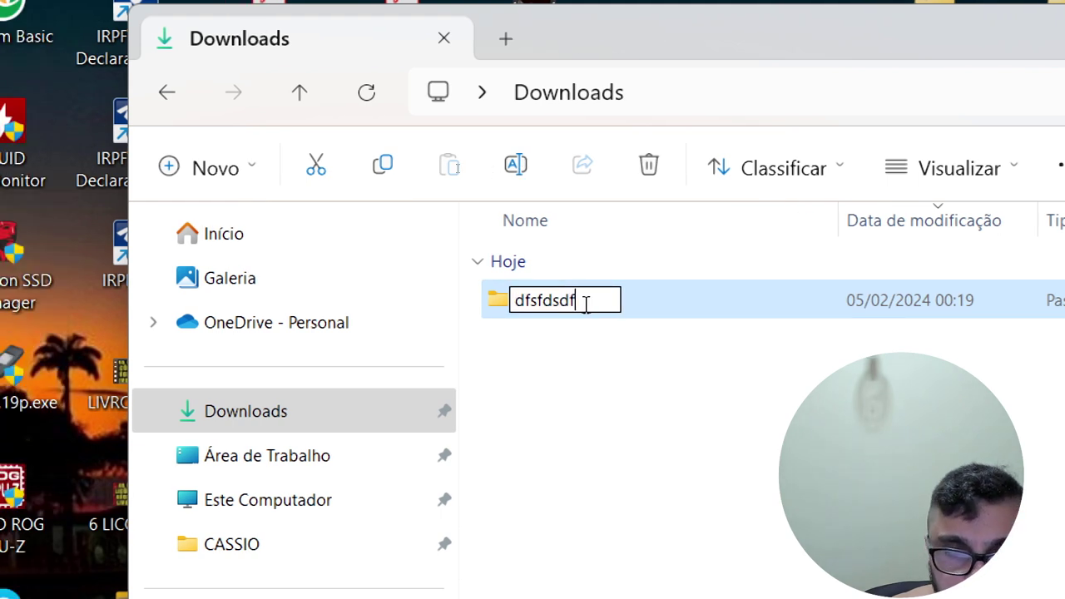
key(Escape)
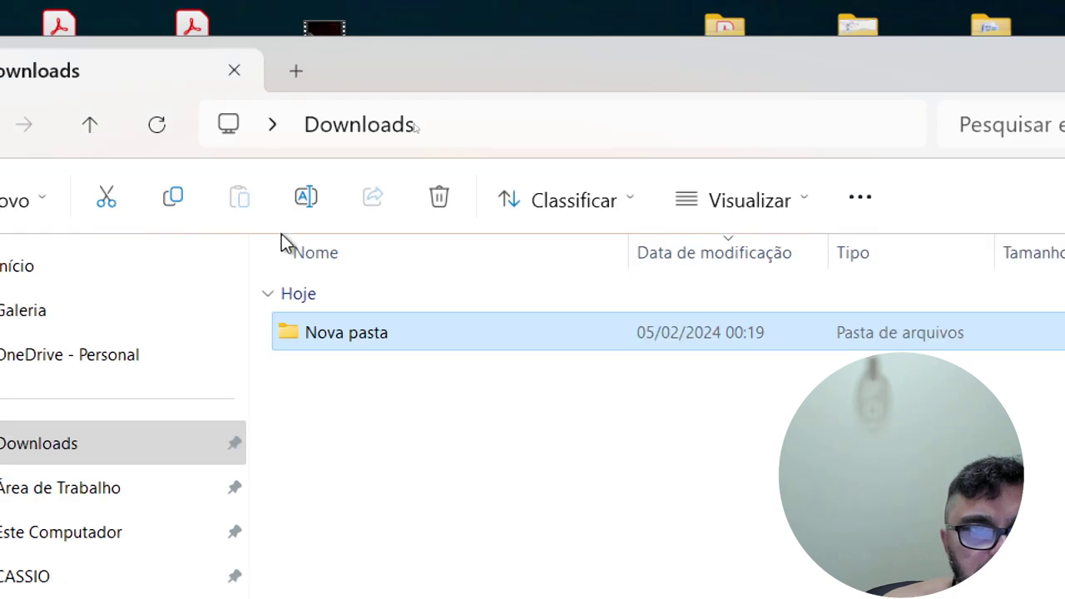
click(366, 460)
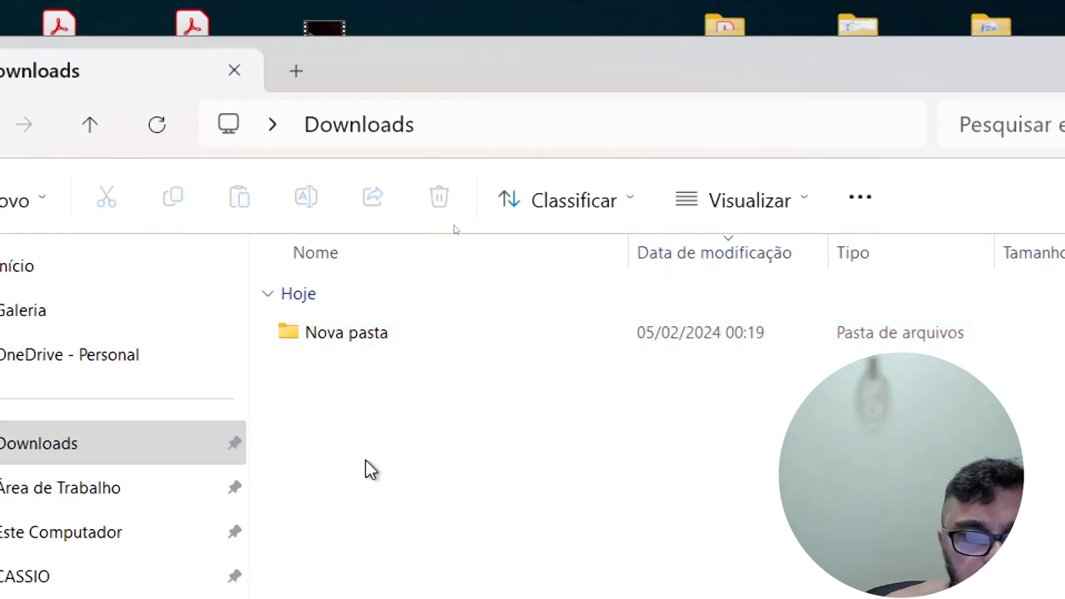
click(325, 341)
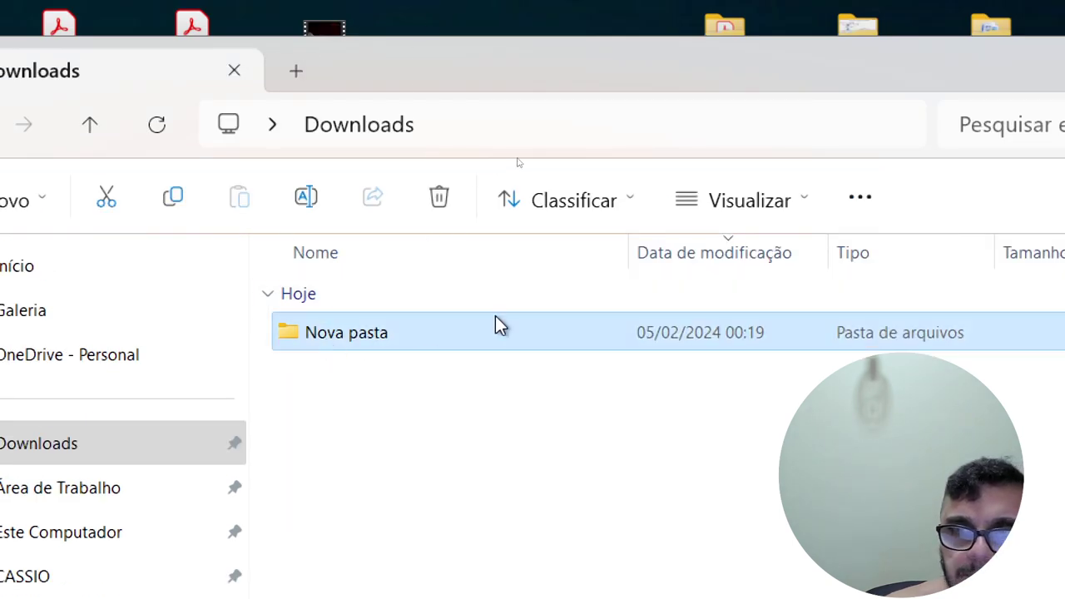
right_click(387, 341)
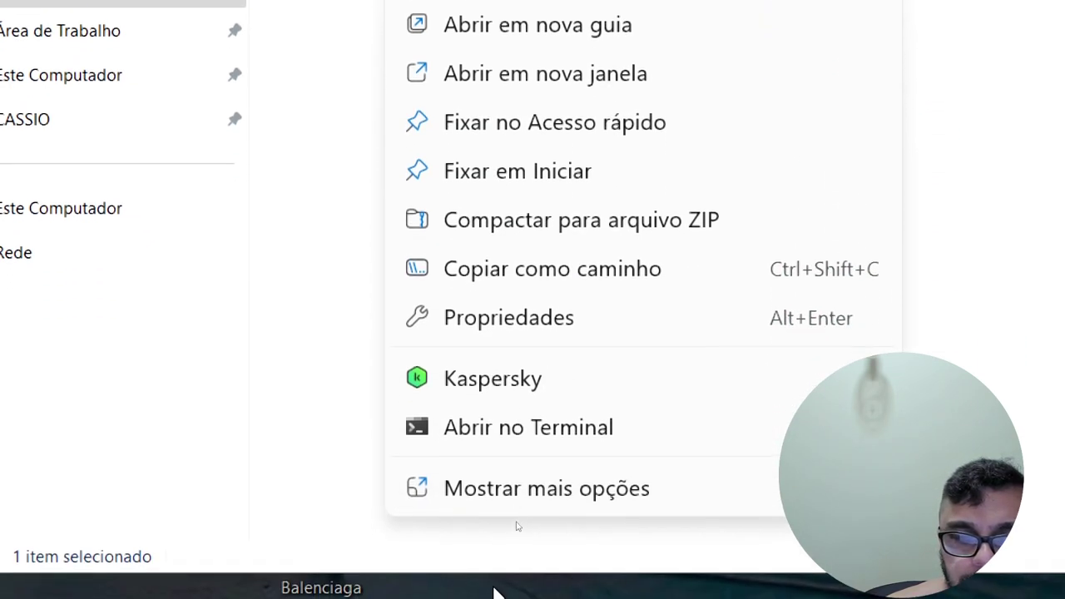
click(587, 492)
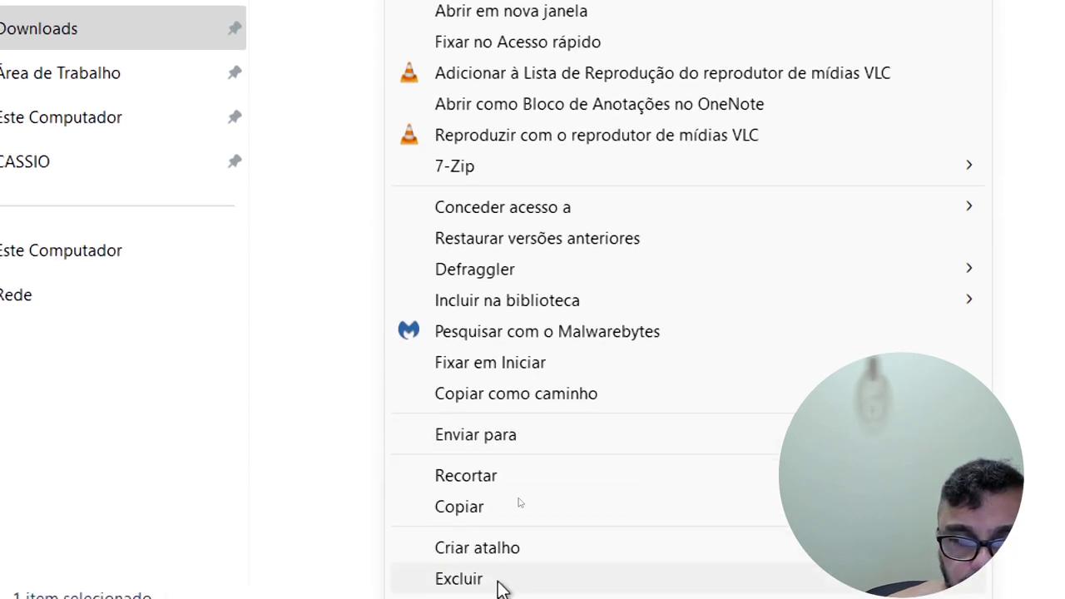
click(530, 573)
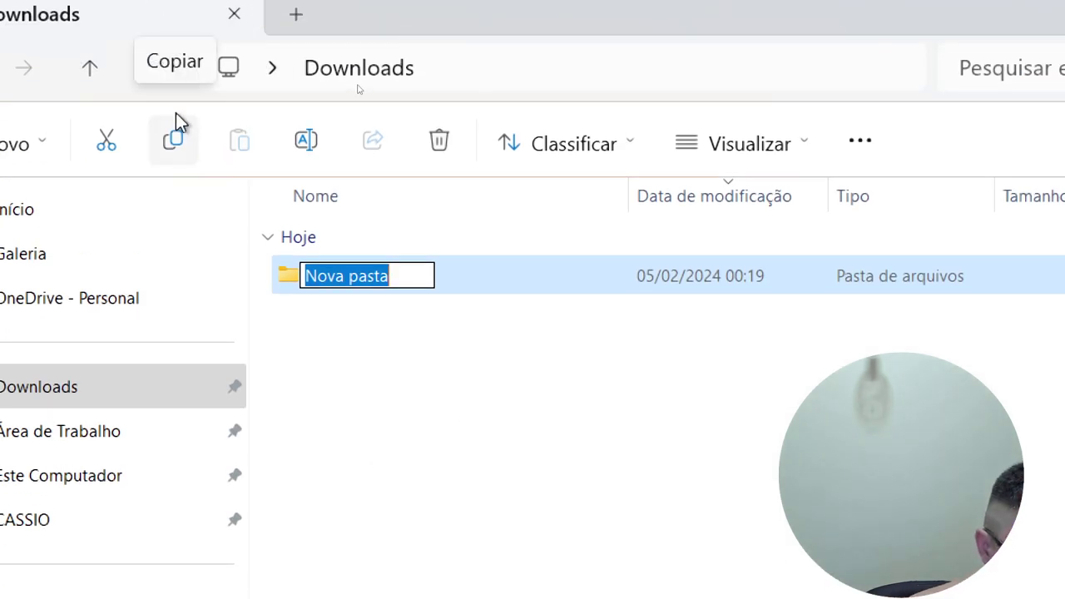
key(Return)
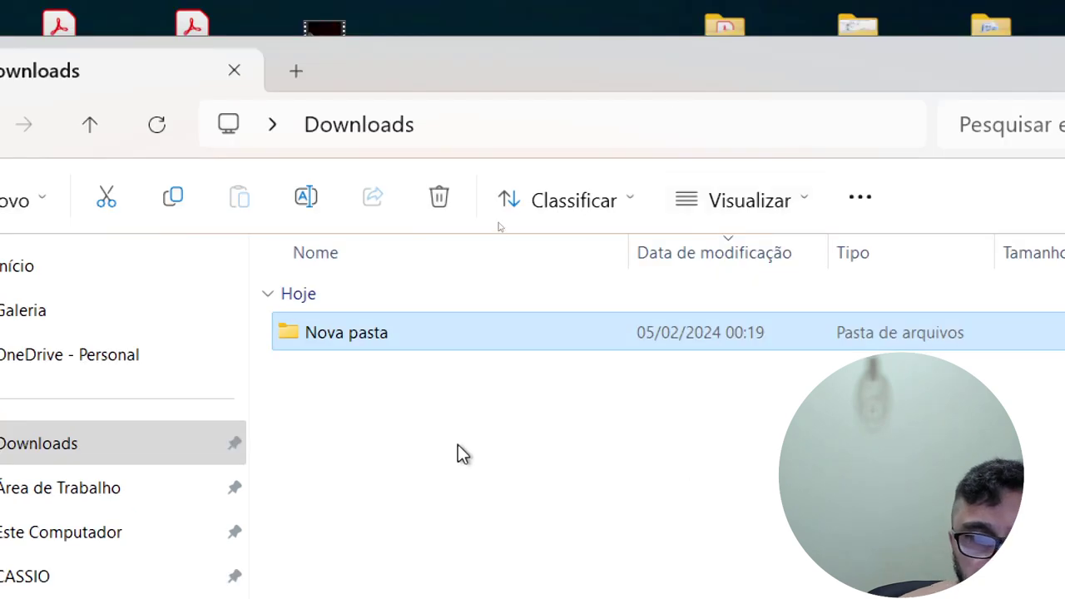
click(458, 388)
click(394, 316)
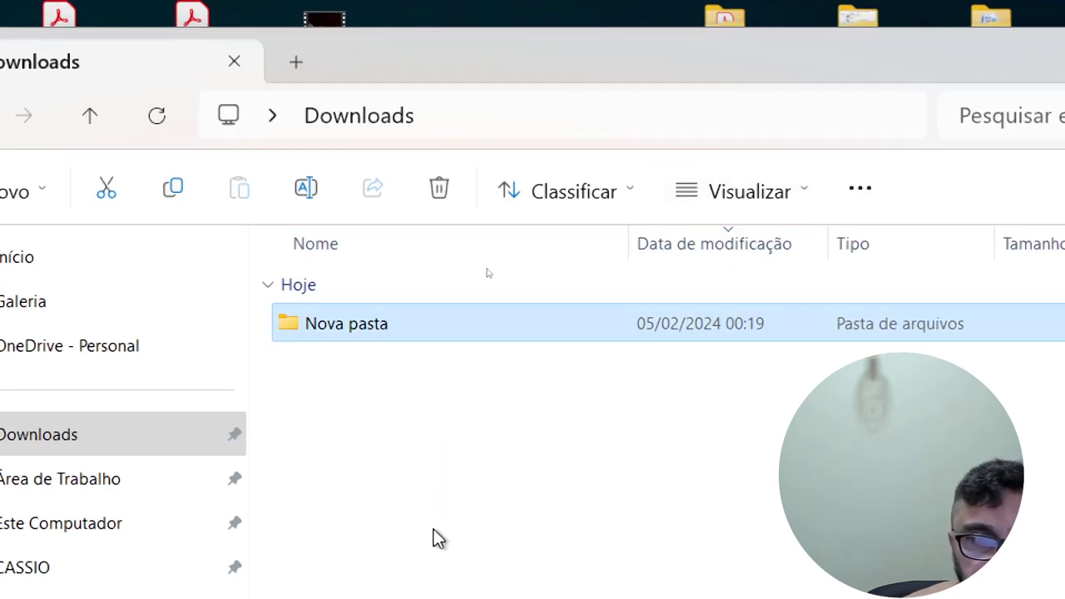
key(F2)
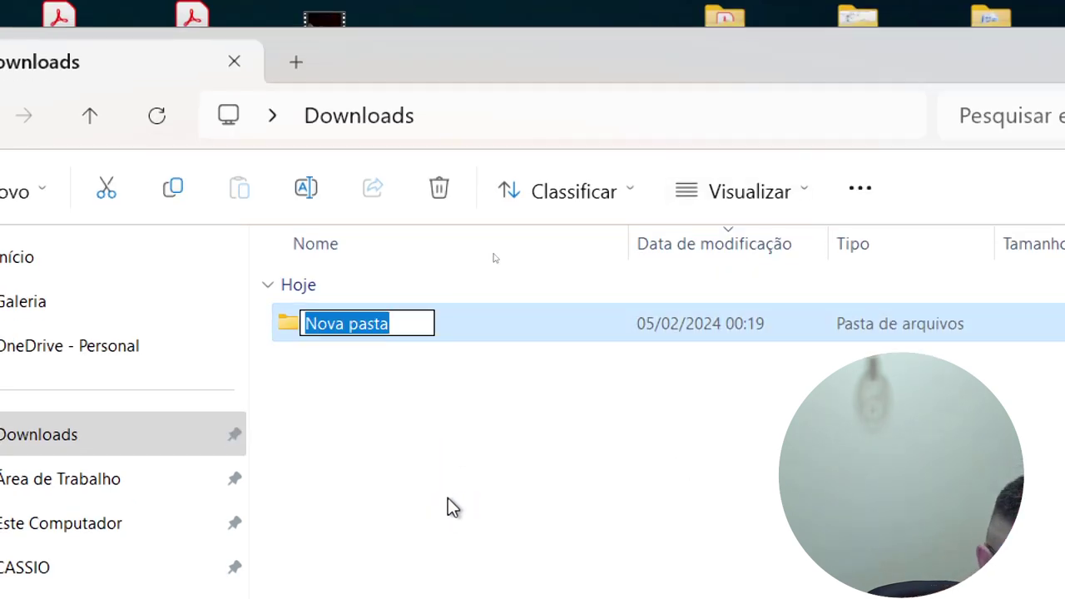
key(Return)
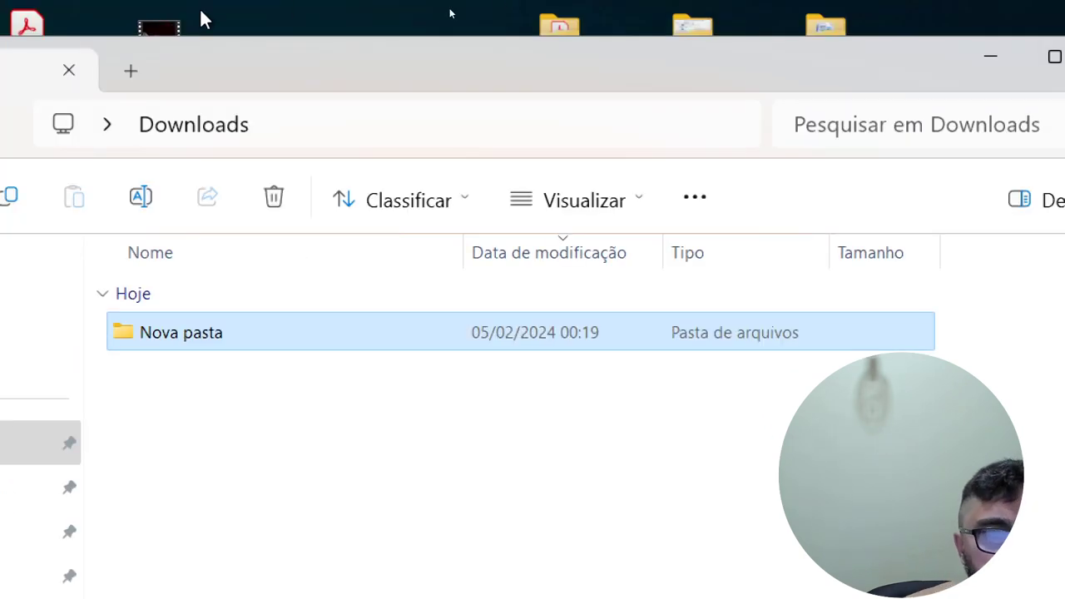
click(186, 342)
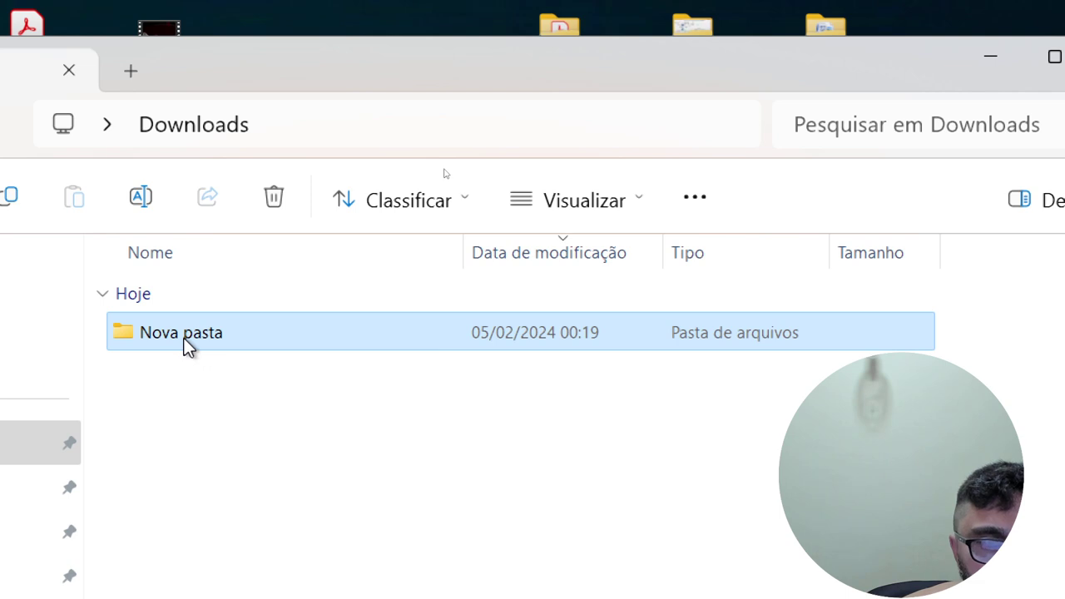
key(Return)
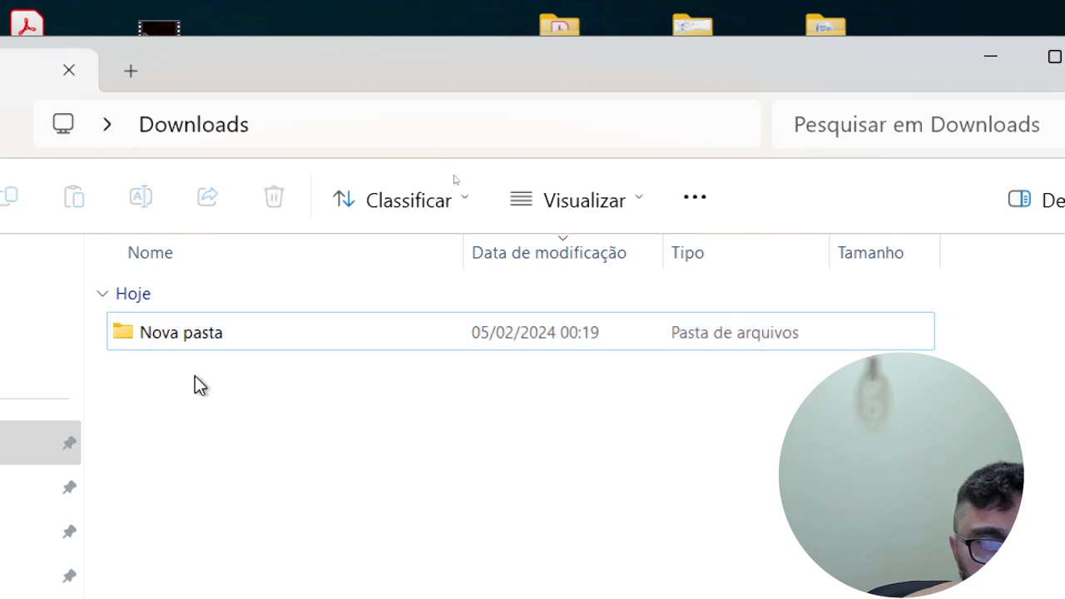
click(206, 328)
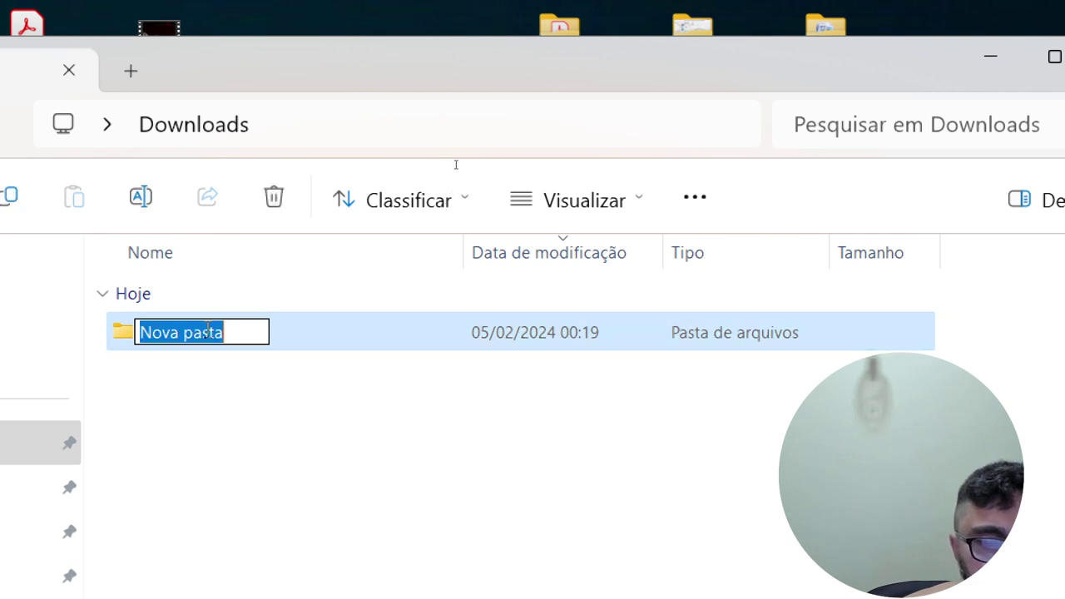
click(171, 439)
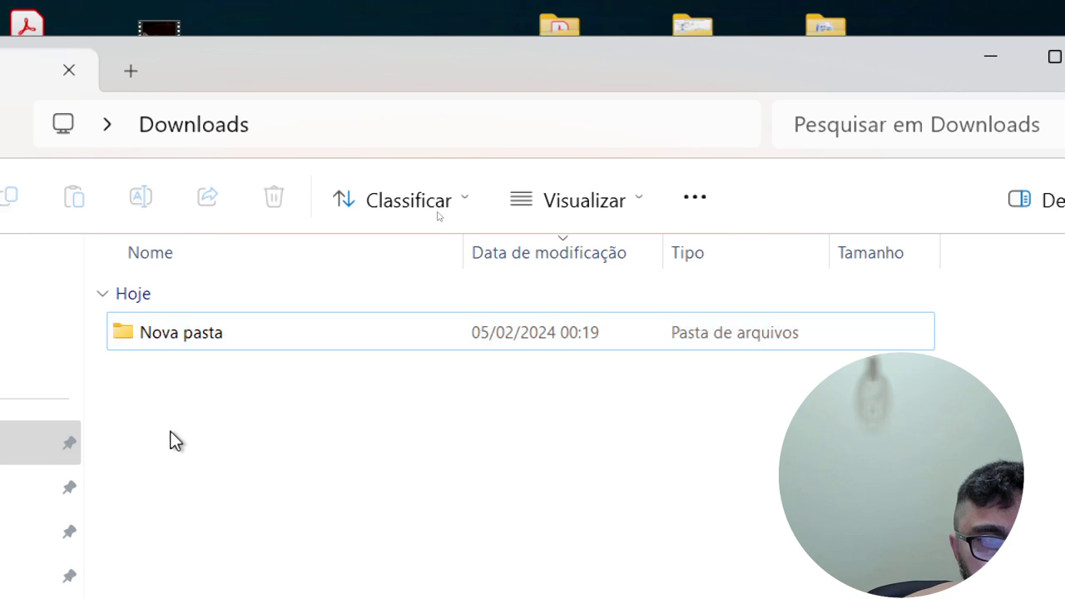
Rename the Nova pasta folder as sexta 1
click(169, 333)
click(168, 334)
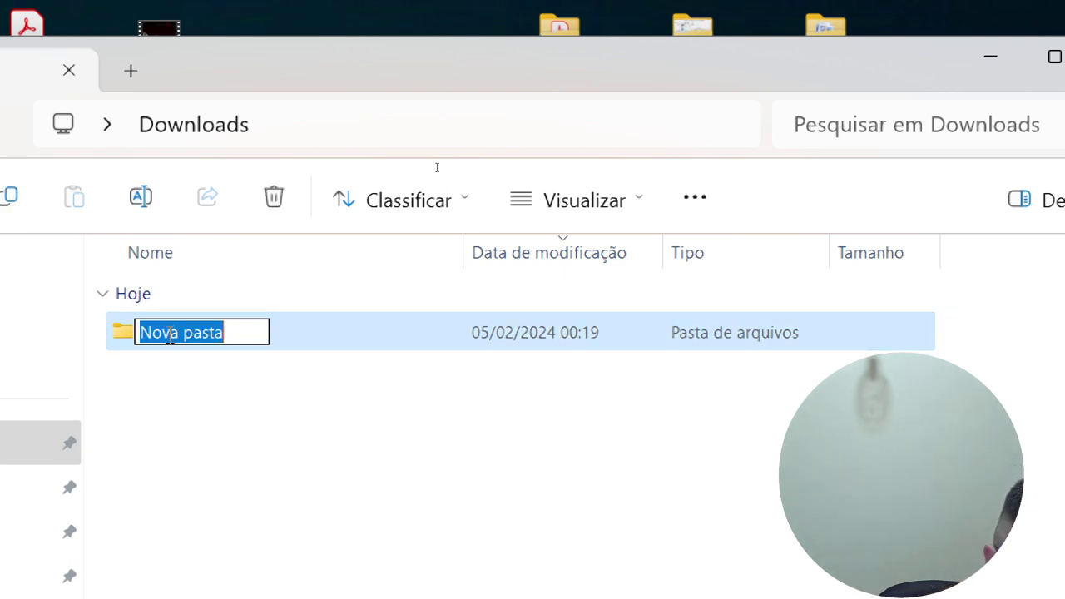
text(sexta )
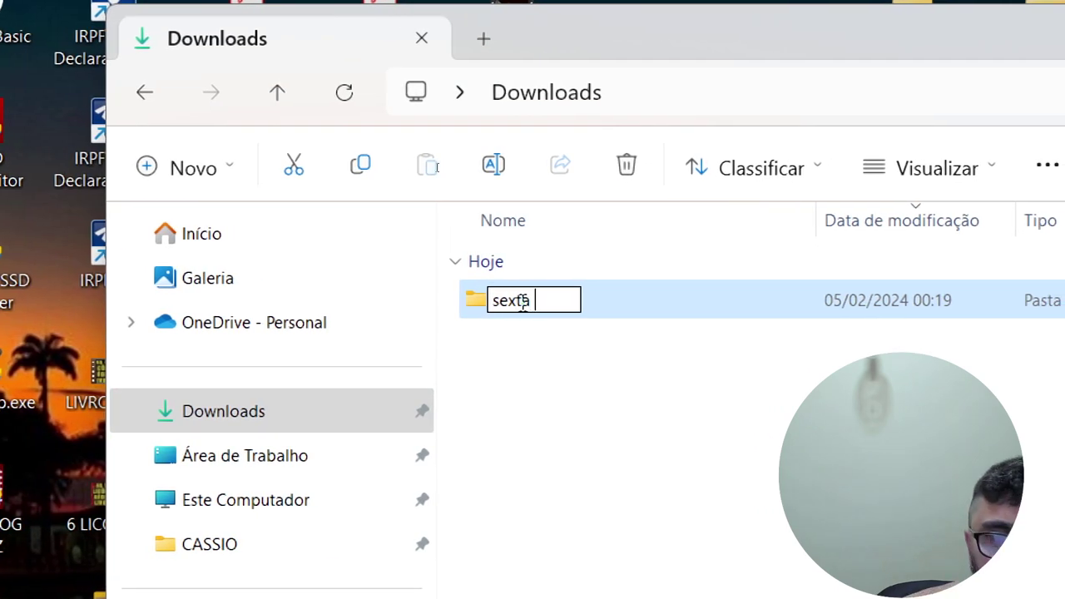
text(1)
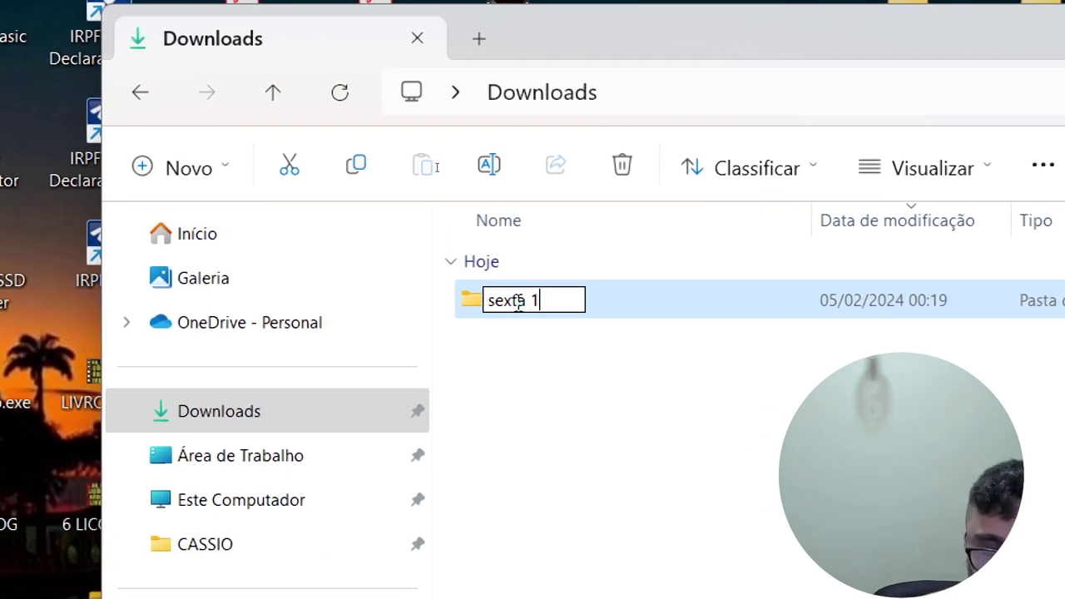
key(Return)
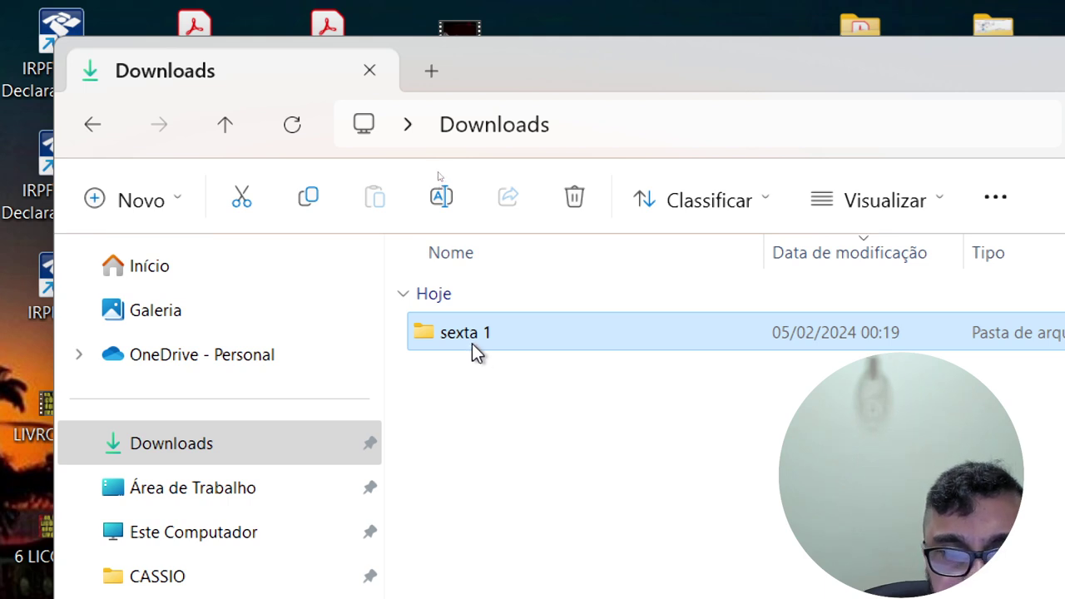
click(472, 341)
click(492, 363)
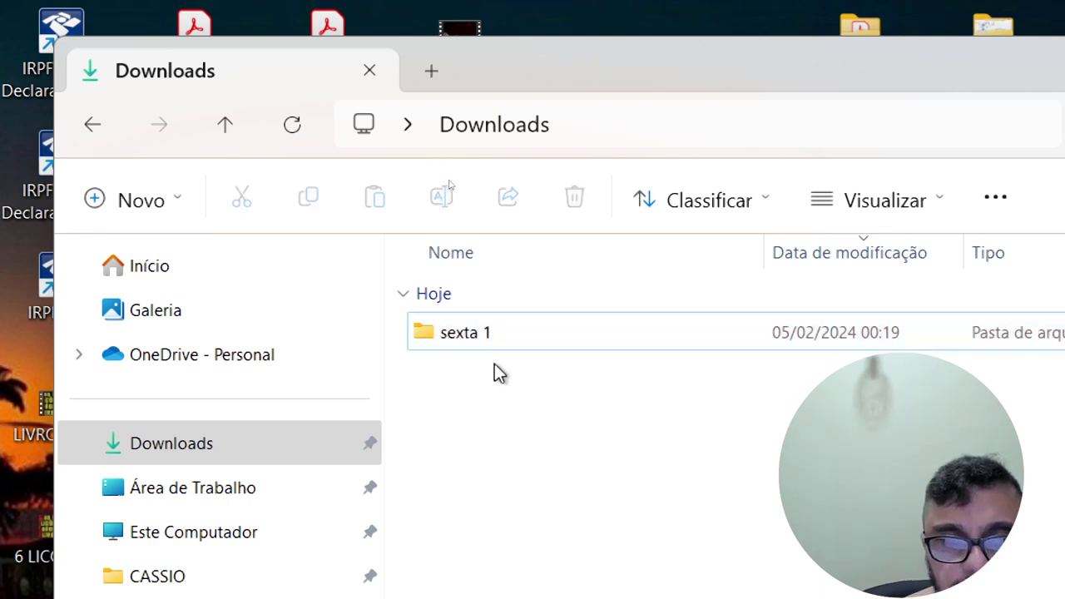
right_click(509, 345)
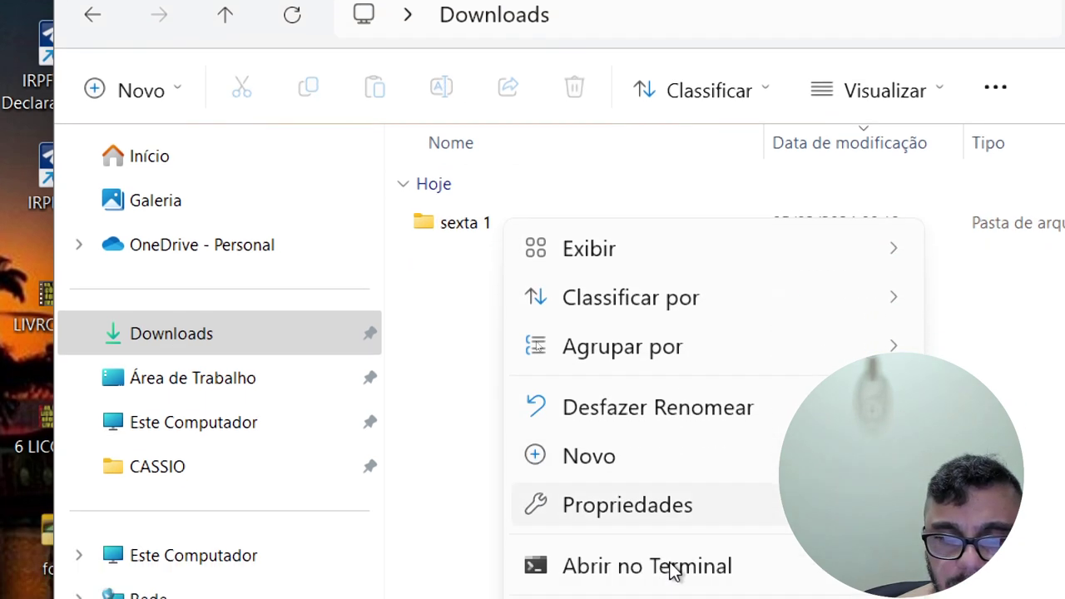
click(708, 432)
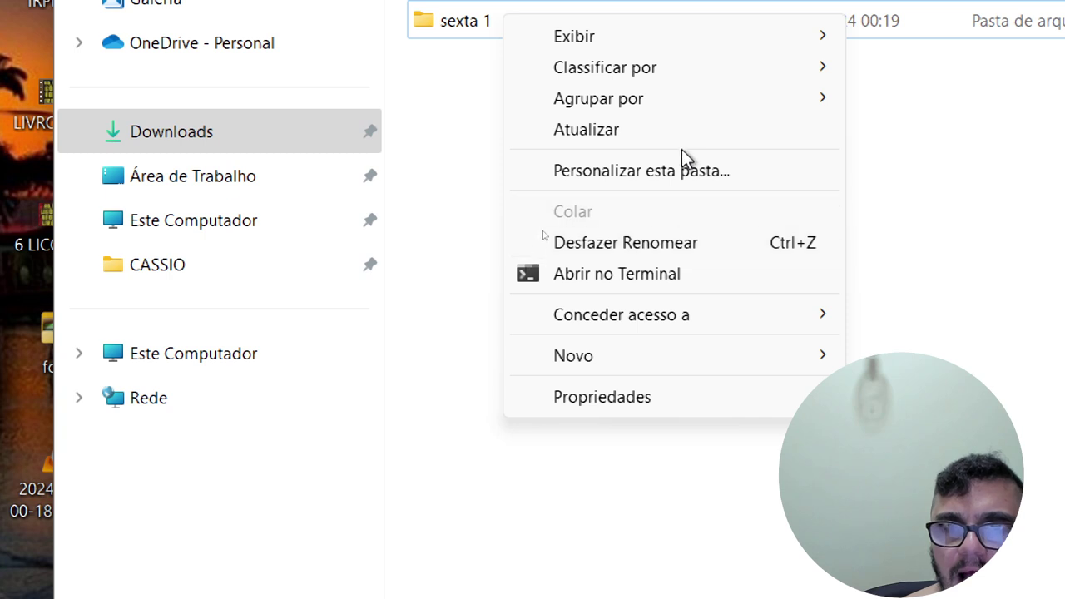
click(455, 464)
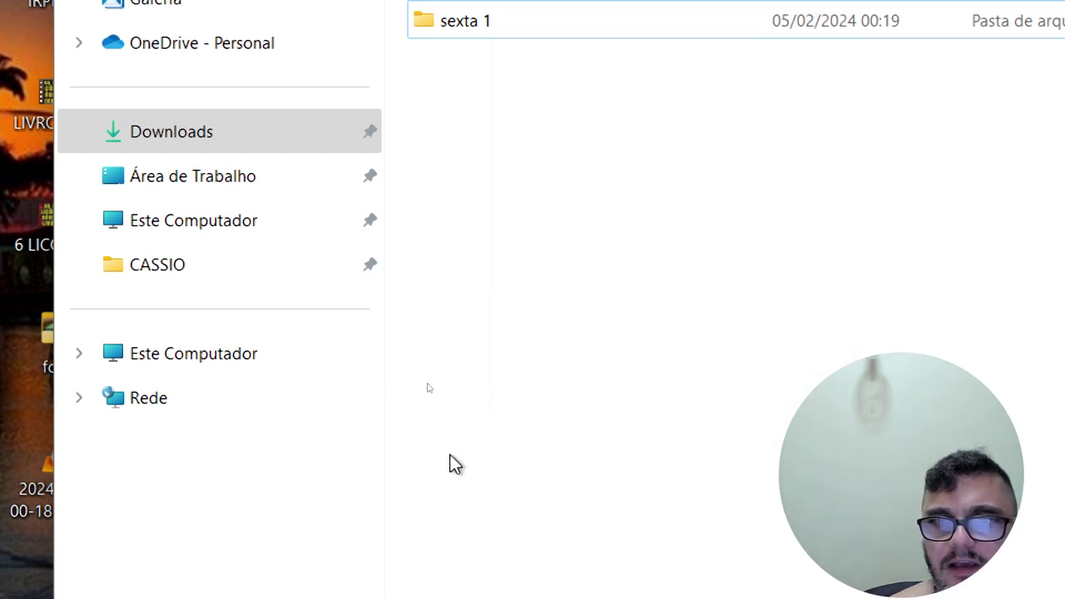
right_click(518, 42)
click(549, 440)
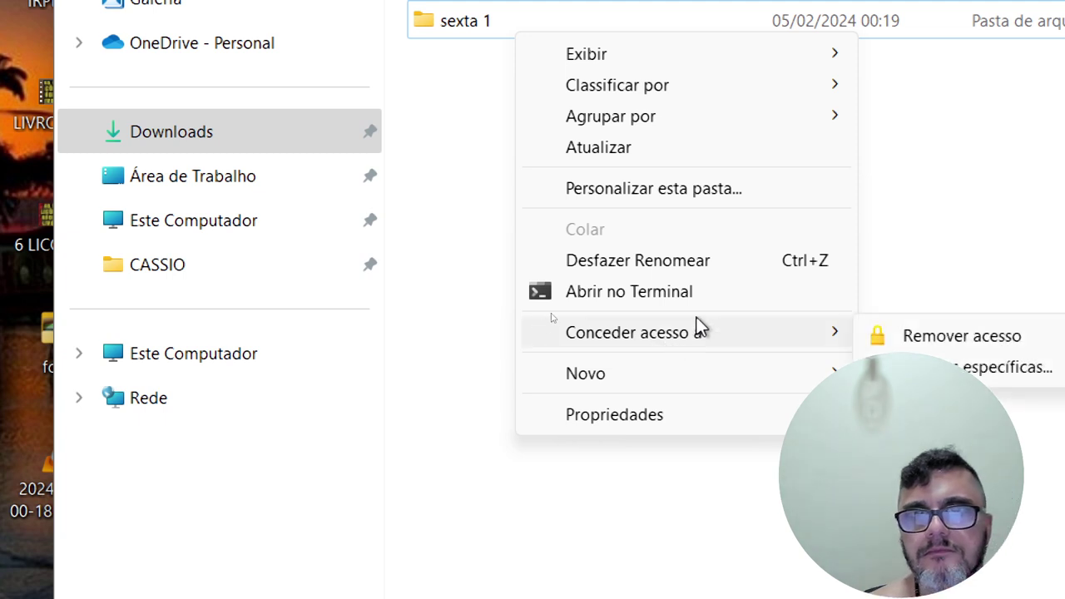
click(970, 162)
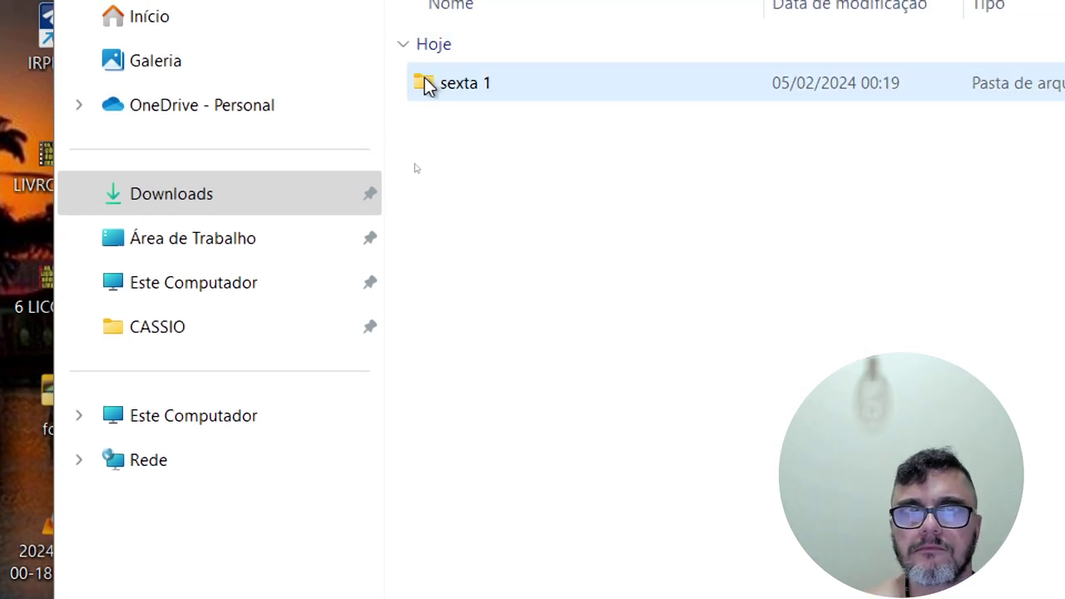
Open the name of the sexta 1 folder for editing with the Renomear command from its extended options
click(449, 30)
right_click(499, 91)
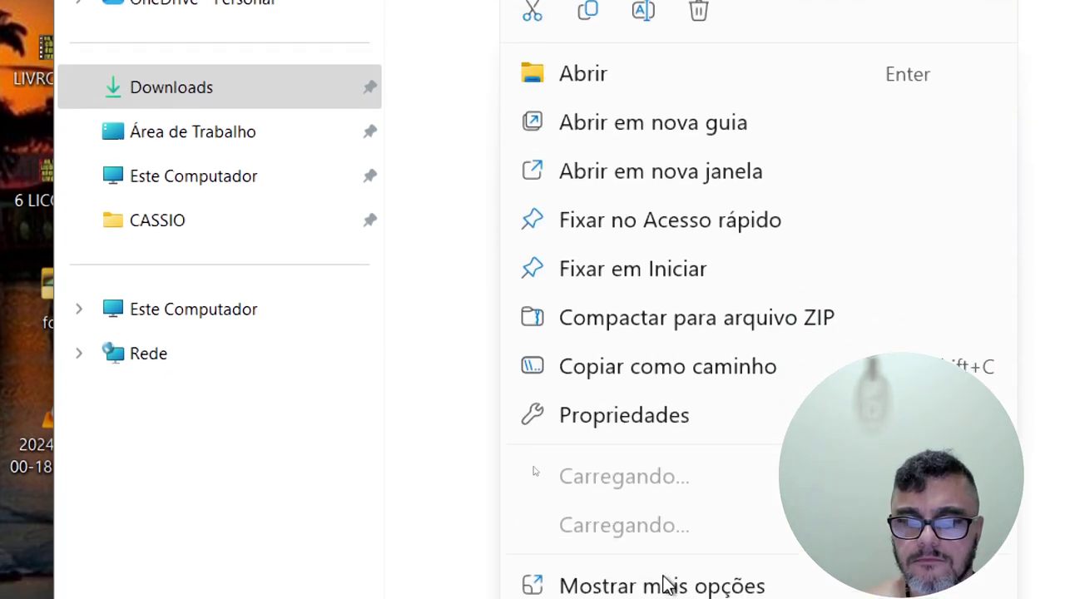
click(678, 511)
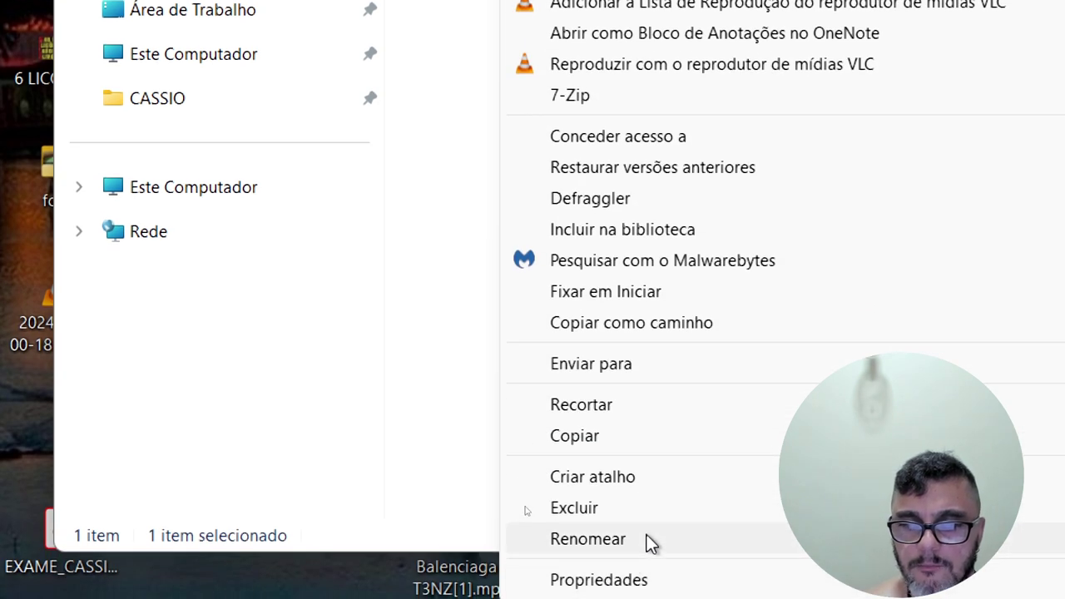
click(588, 539)
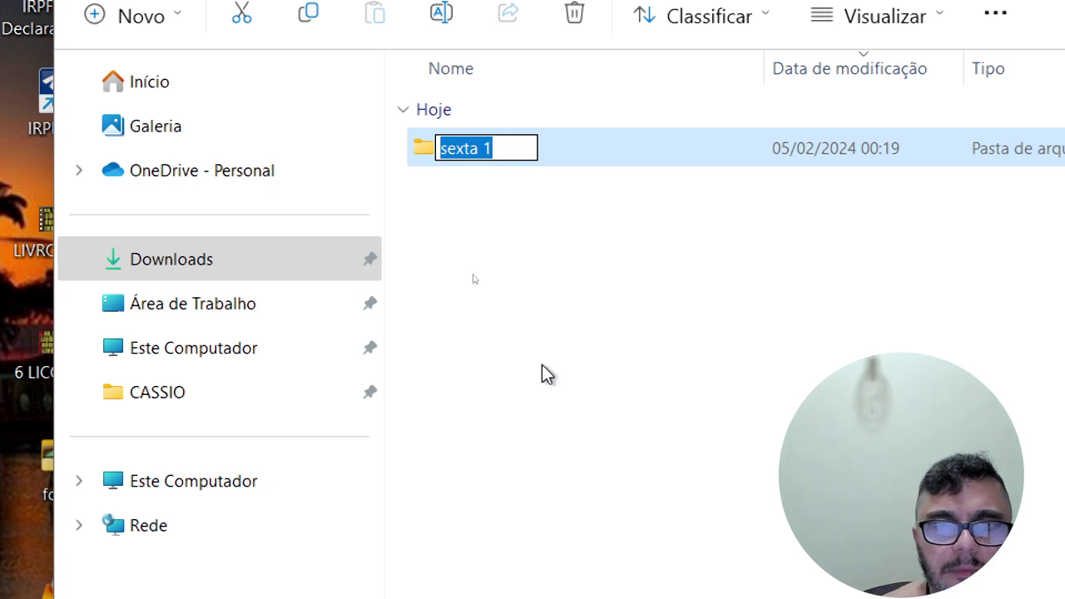
key(Return)
right_click(530, 166)
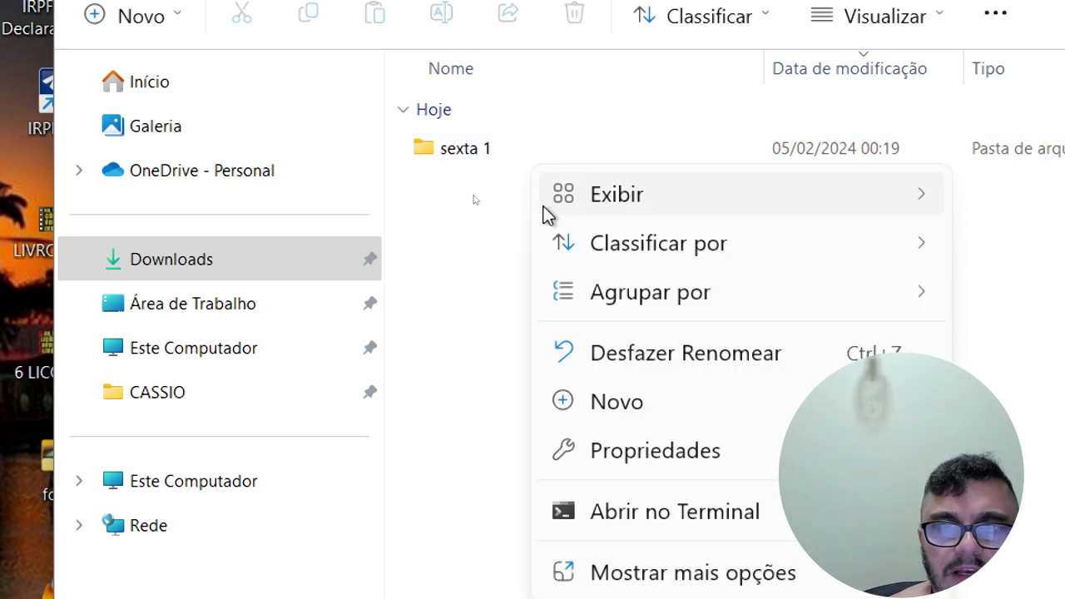
right_click(468, 206)
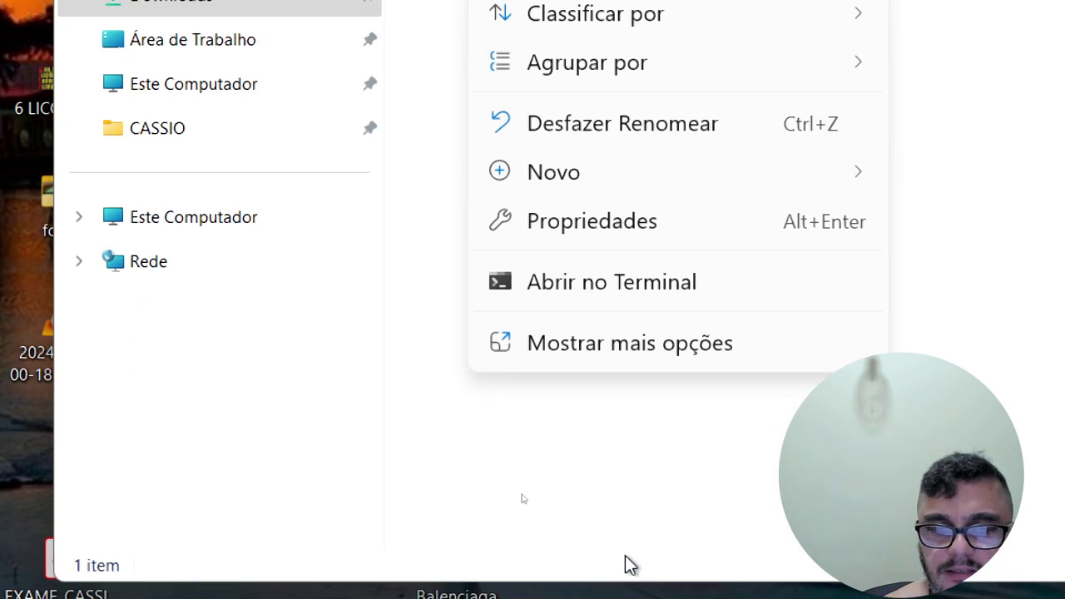
click(724, 341)
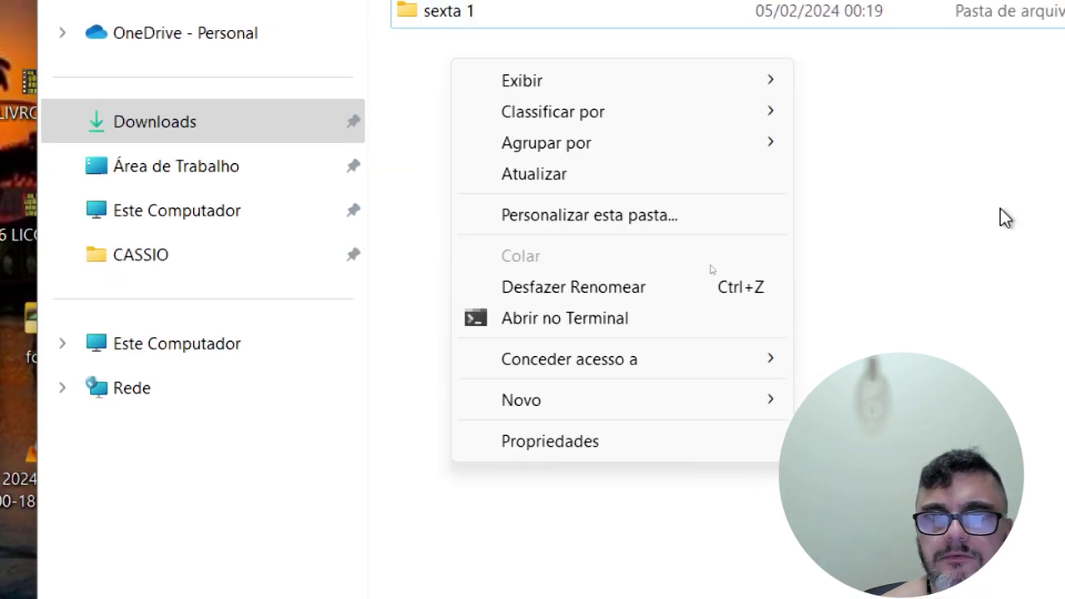
click(1005, 218)
right_click(447, 20)
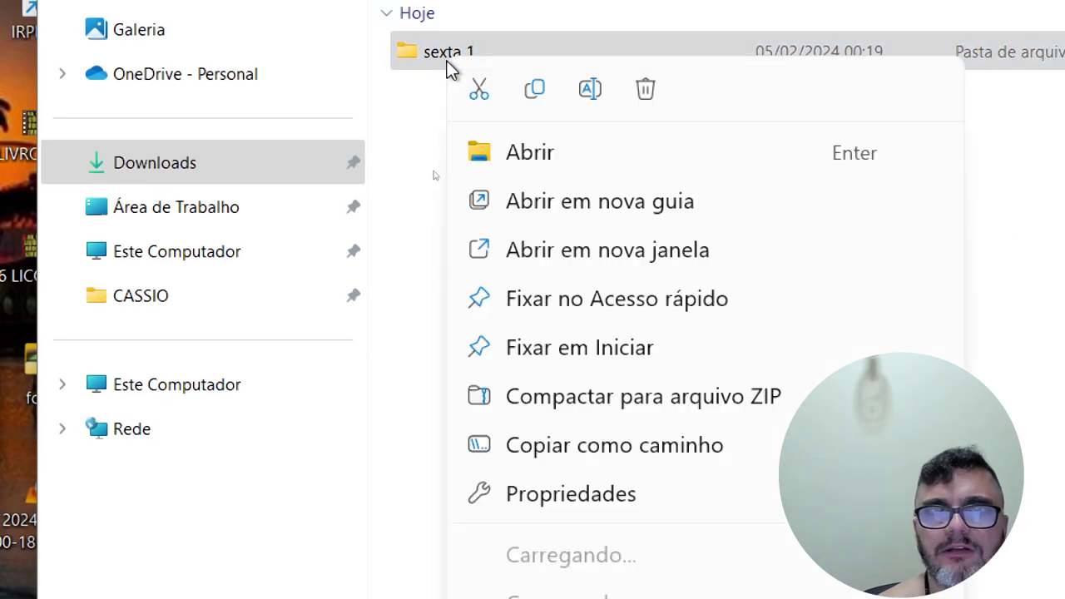
click(401, 161)
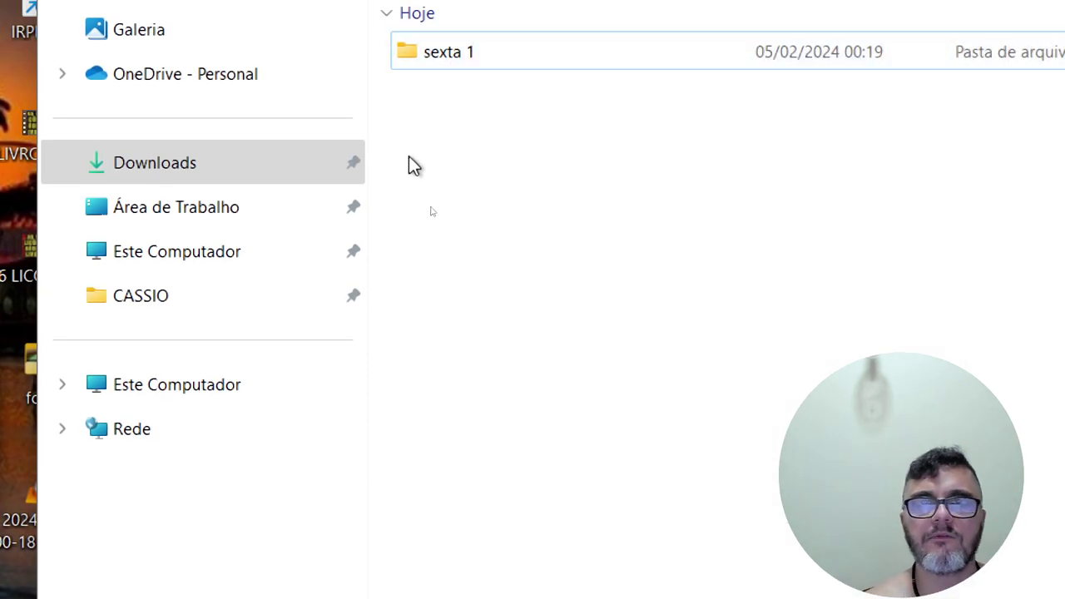
Open the sexta 1 folder's name for editing directly in the file list, and cancel the edit
click(481, 57)
click(482, 56)
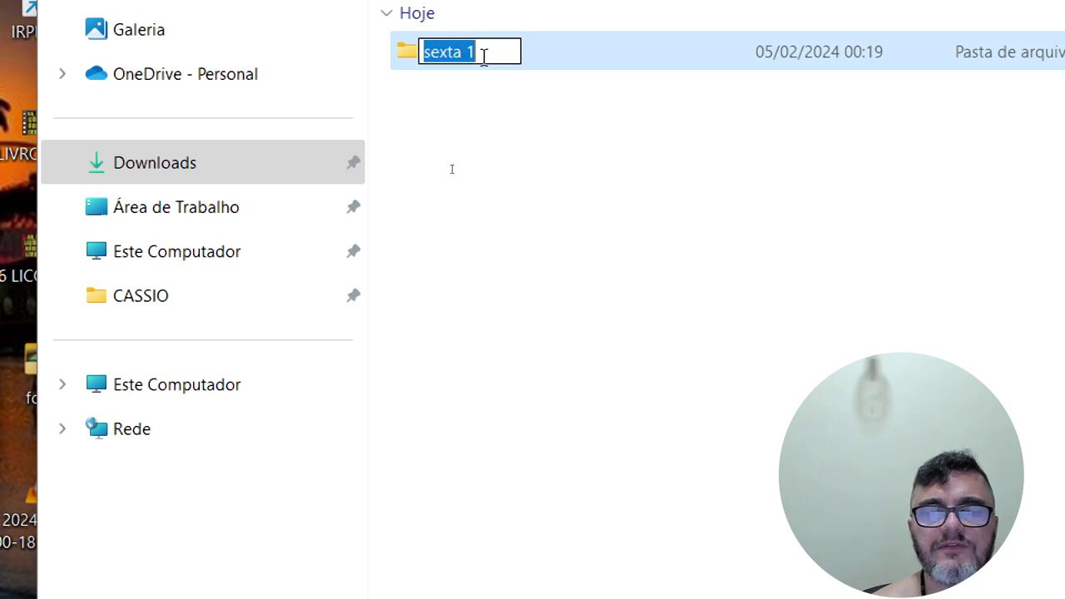
key(Escape)
click(819, 206)
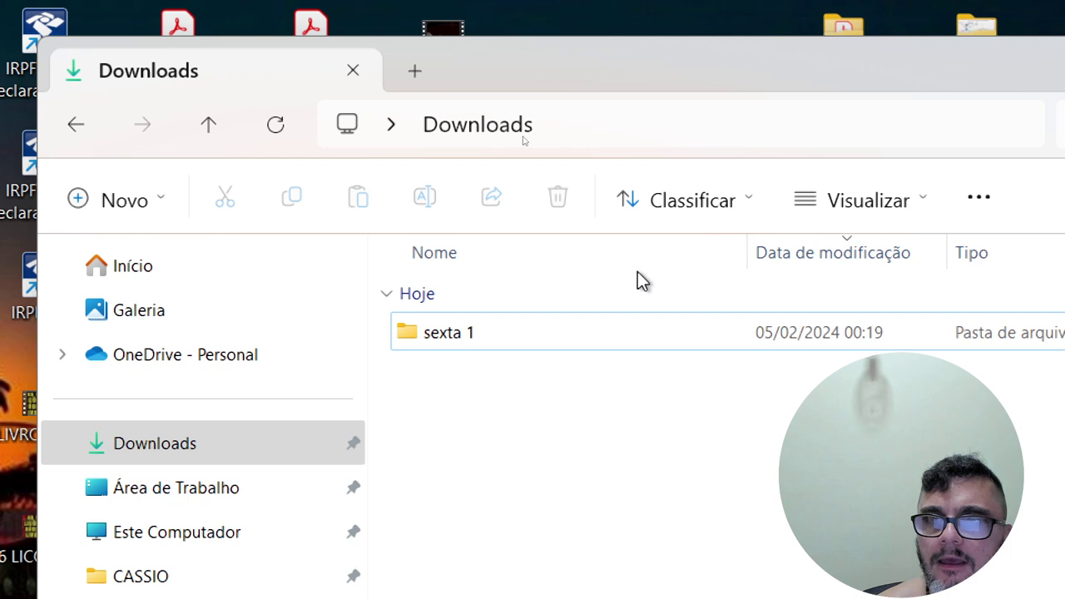
Open the folder options dialog (Opções de Pasta) to view its general settings, and close it
click(408, 344)
click(967, 211)
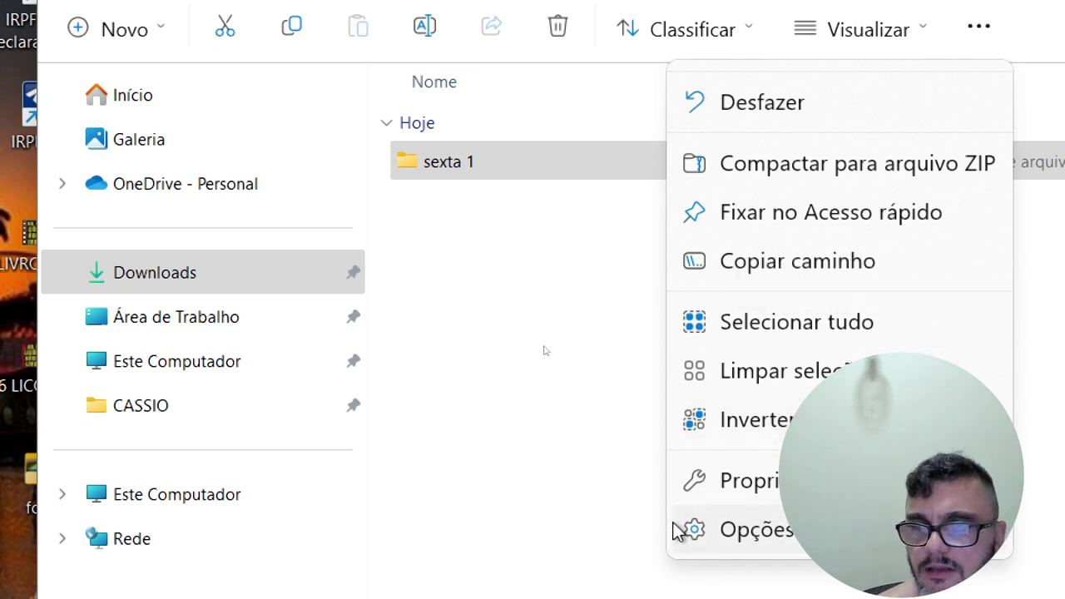
click(788, 525)
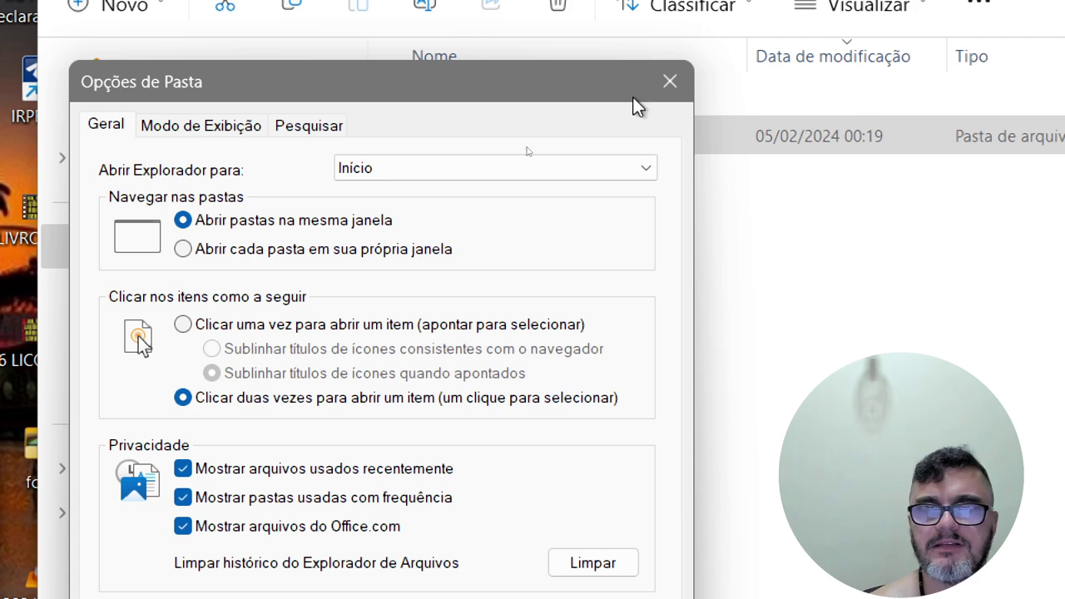
click(670, 82)
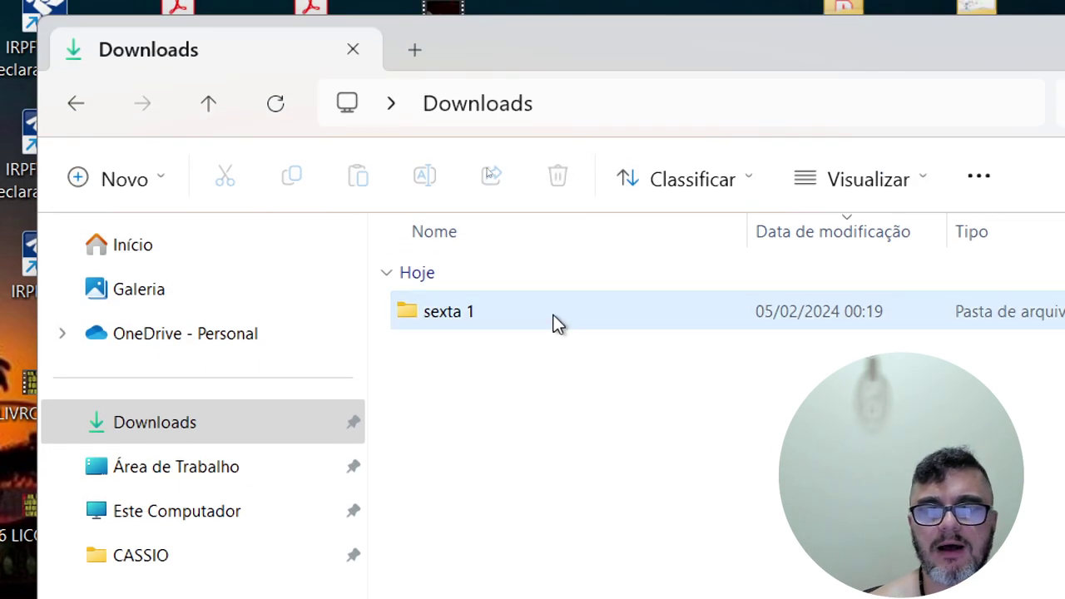
Start the Renomear command on the selected sexta 1 folder twice, leaving the name editing each time
click(555, 323)
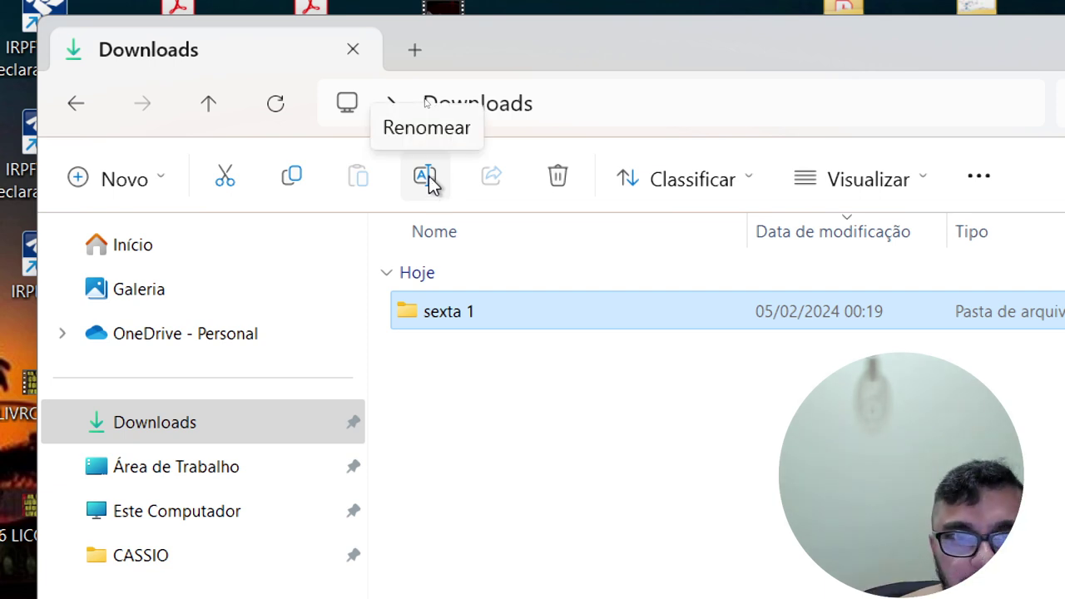
click(425, 177)
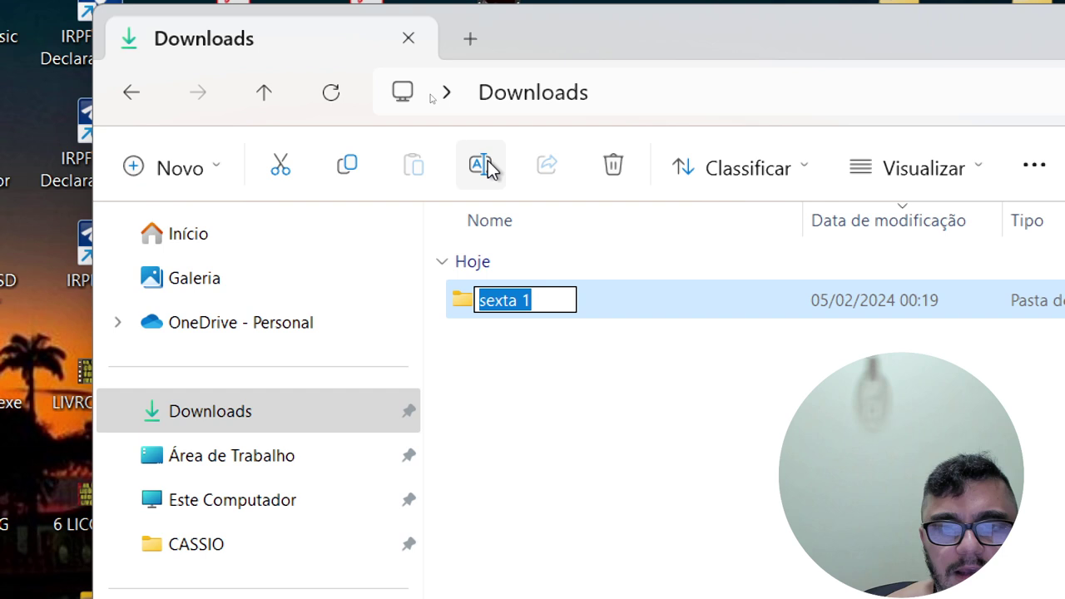
click(488, 398)
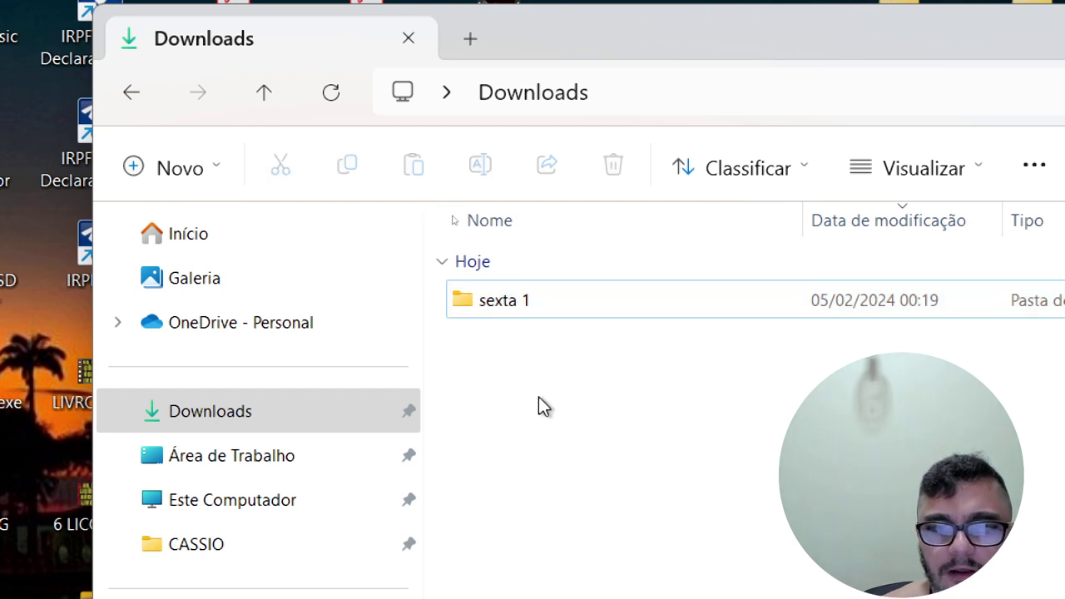
drag(520, 379, 809, 598)
drag(809, 559, 537, 254)
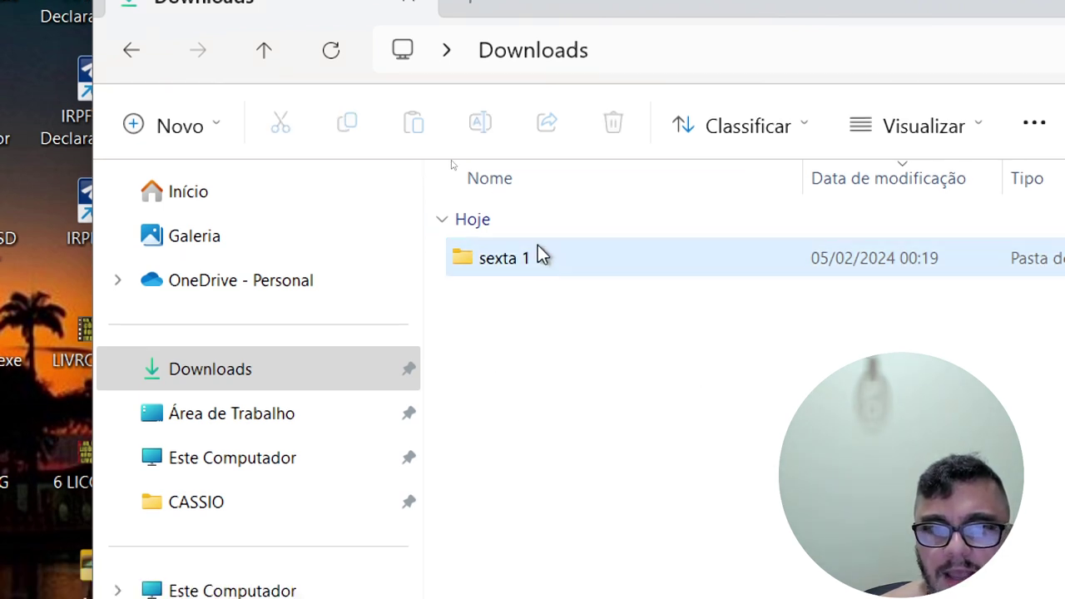
drag(543, 332, 816, 527)
click(534, 258)
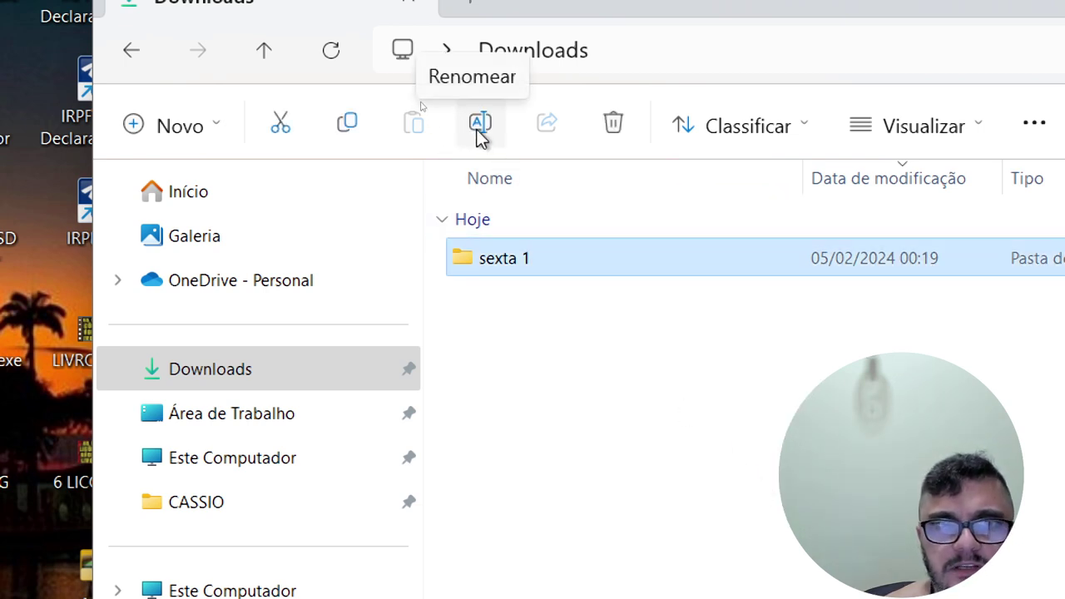
click(480, 124)
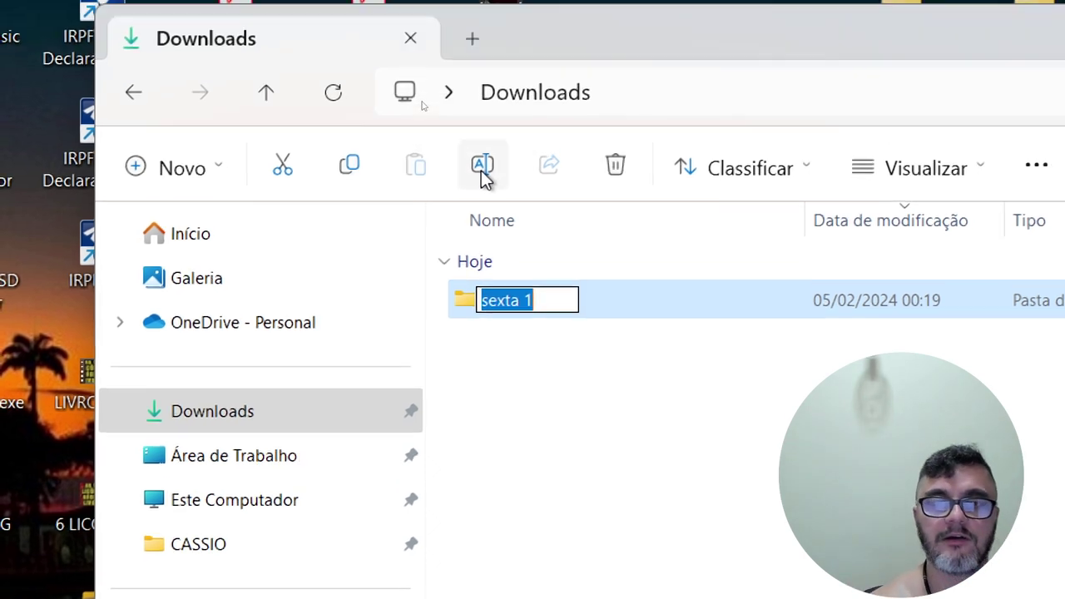
click(697, 430)
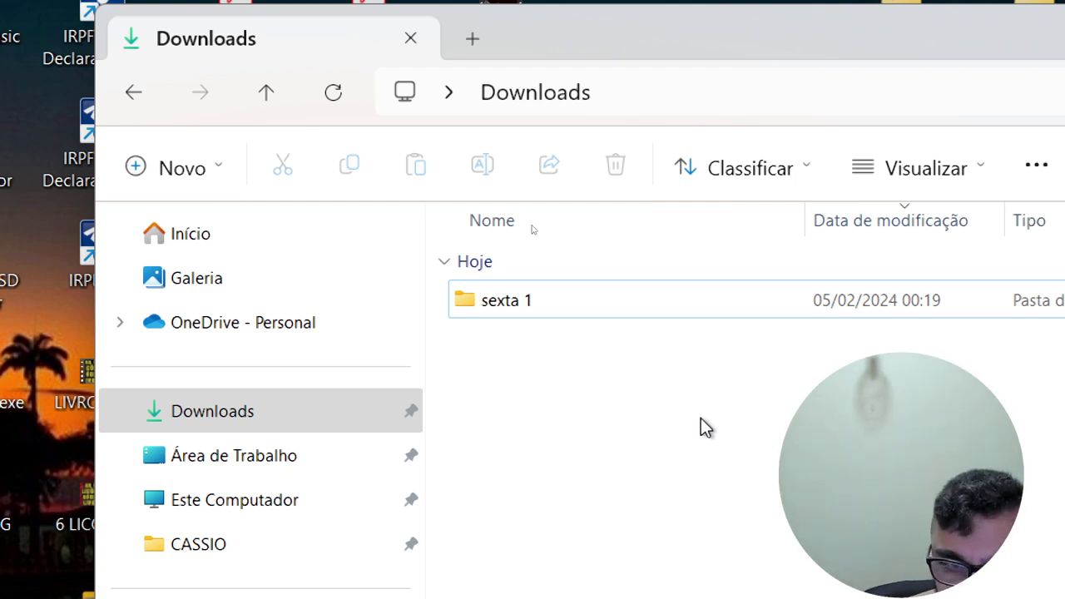
Create a subfolder named sub_pasta_sexta_2 inside the sexta 1 folder
click(511, 301)
double_click(511, 302)
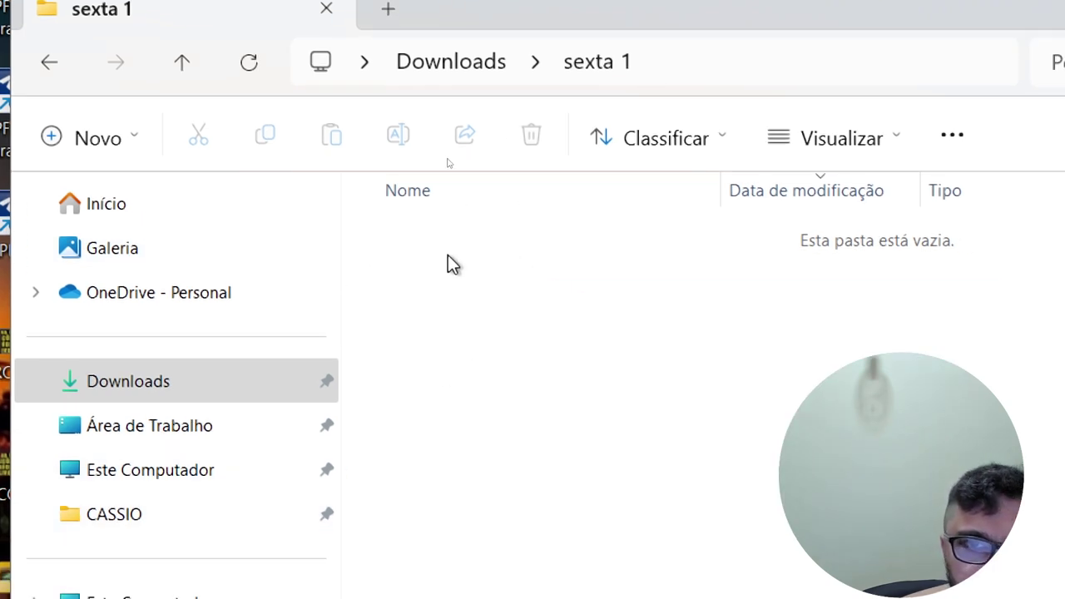
right_click(448, 256)
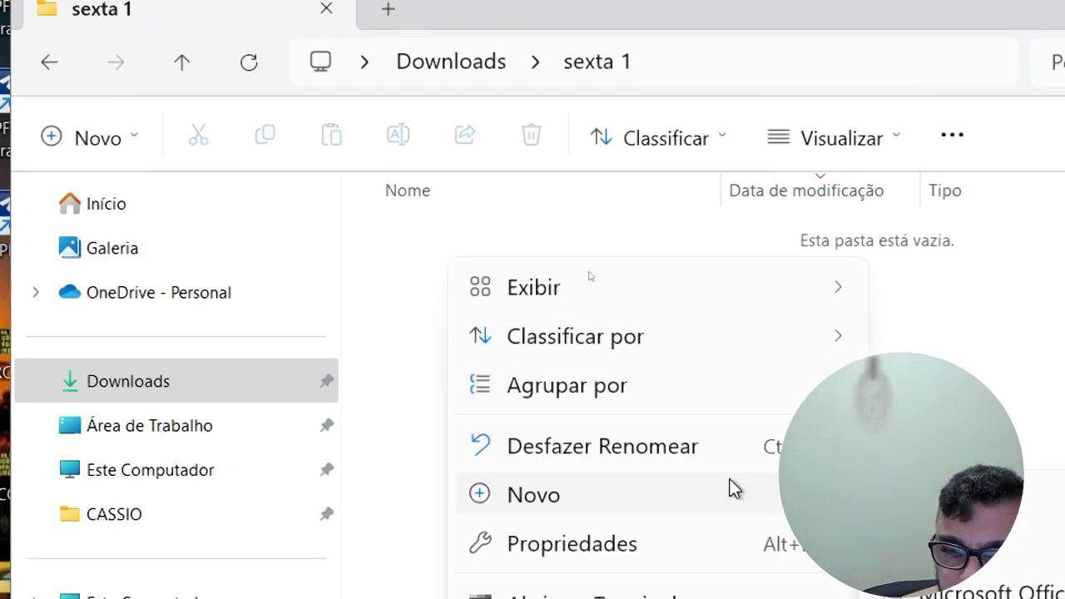
click(974, 507)
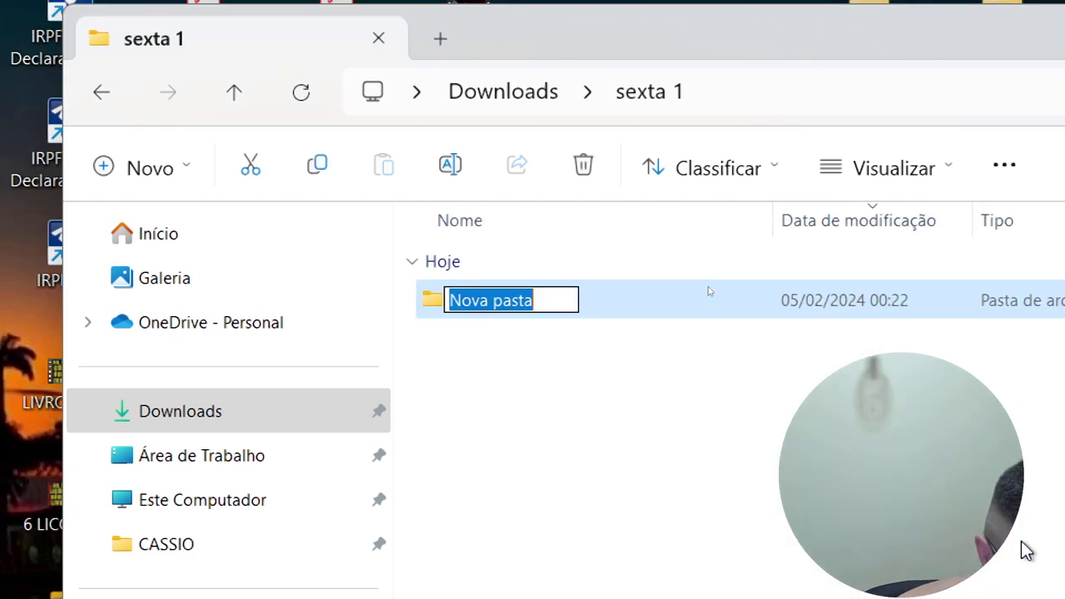
text(sub_)
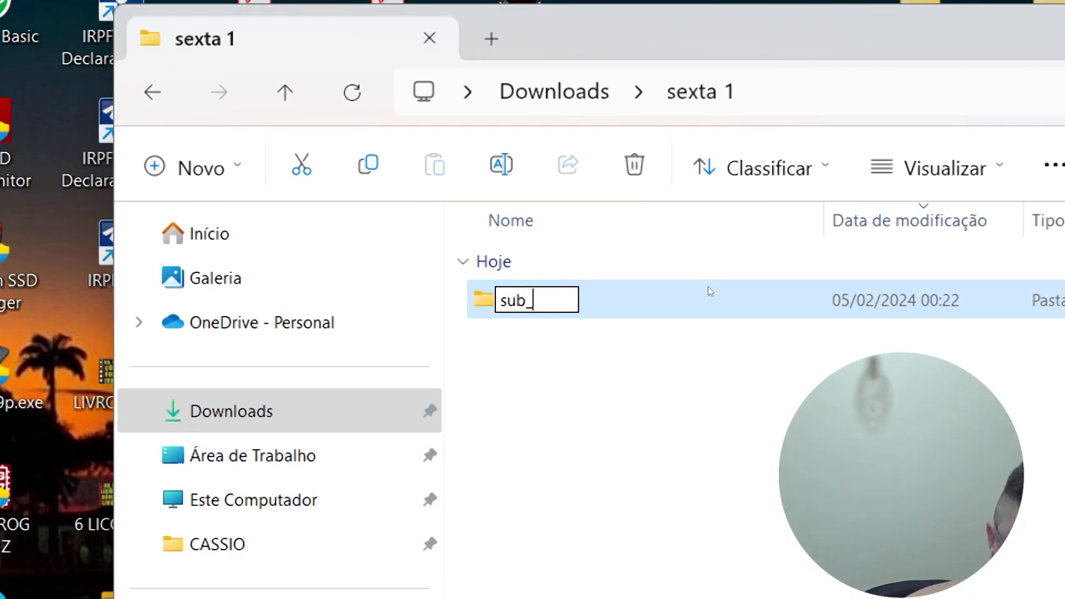
text(pasta_se)
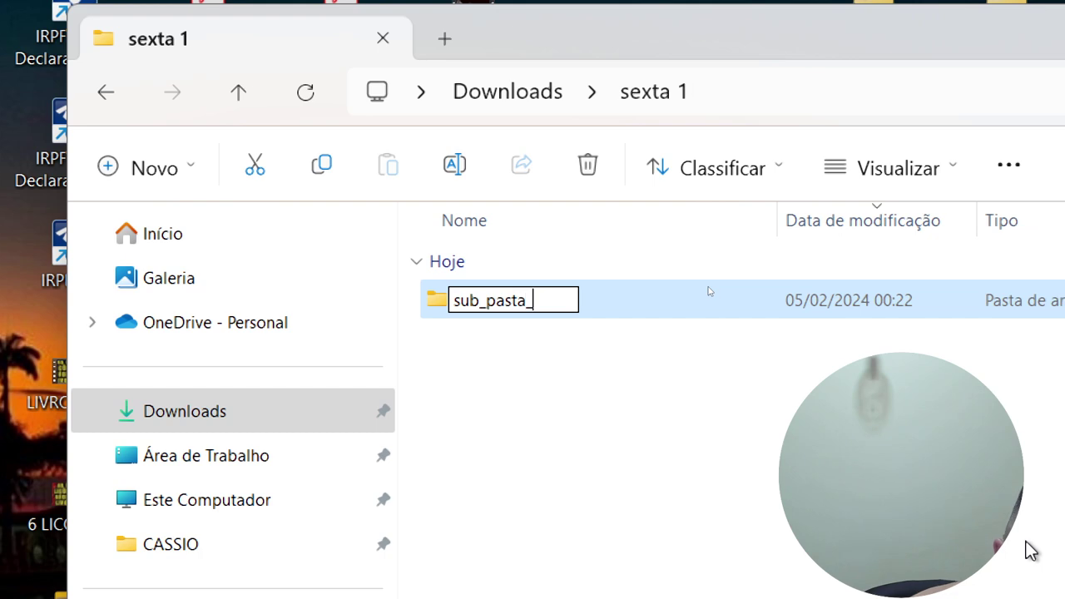
text(xta_)
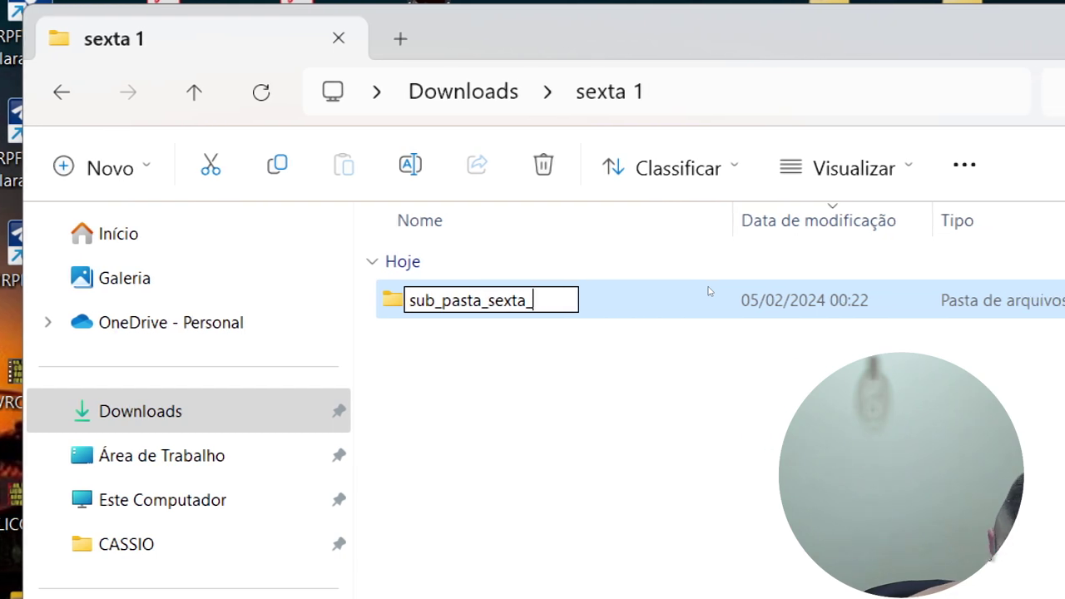
text(2)
key(Return)
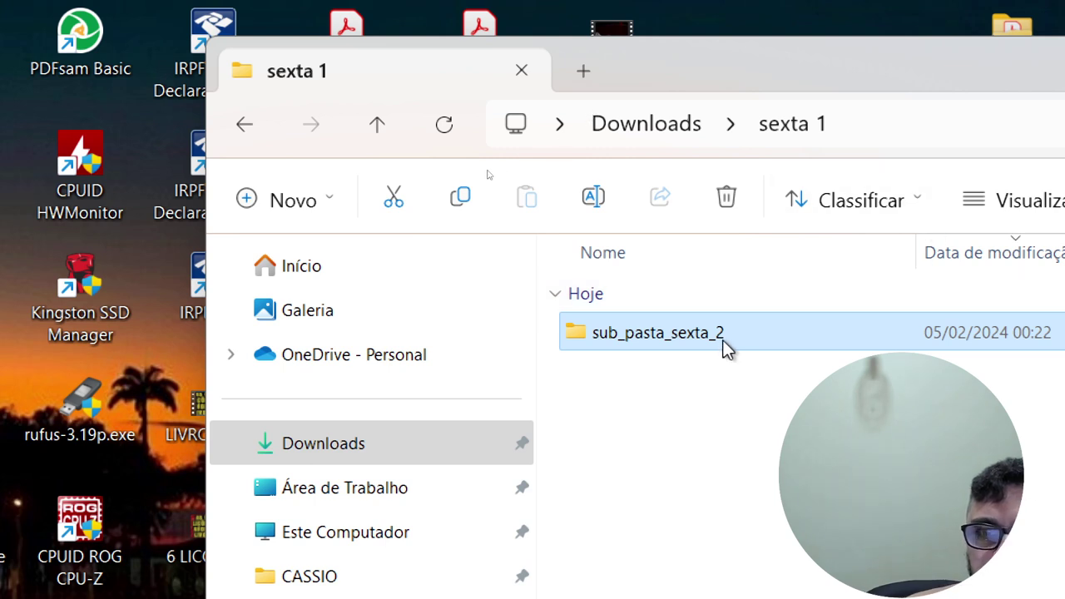
Open the sub_pasta_sexta_2 folder and return through sexta 1 to the Downloads folder
click(721, 343)
click(708, 489)
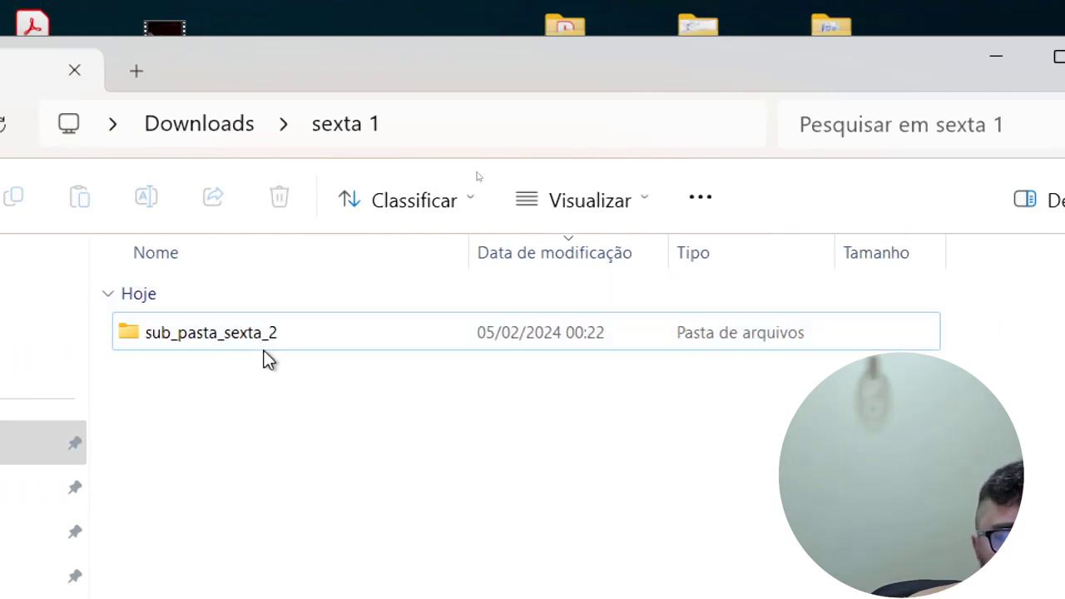
double_click(231, 333)
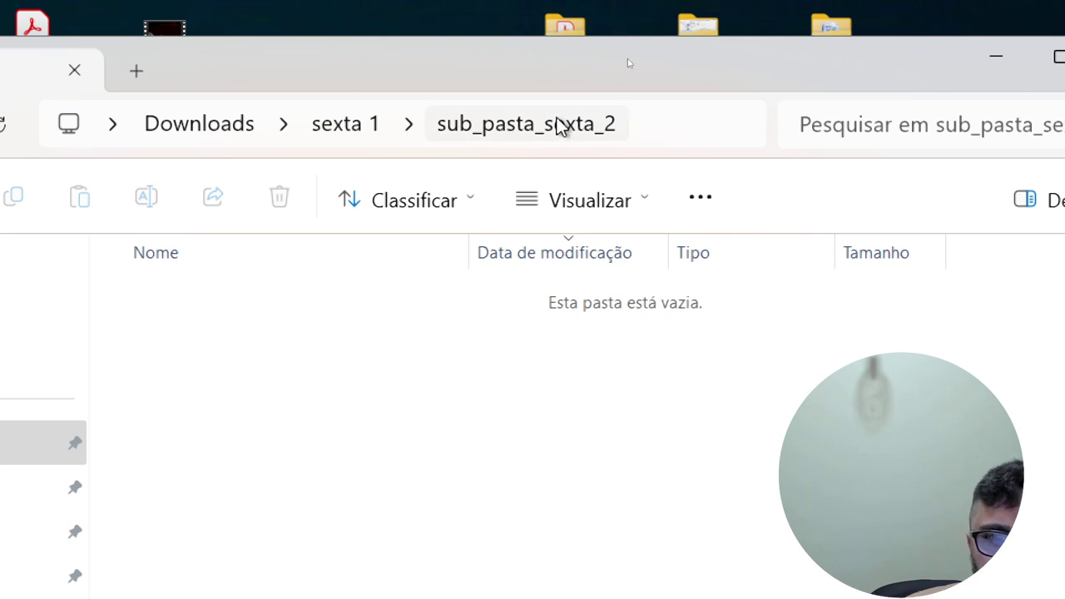
click(345, 125)
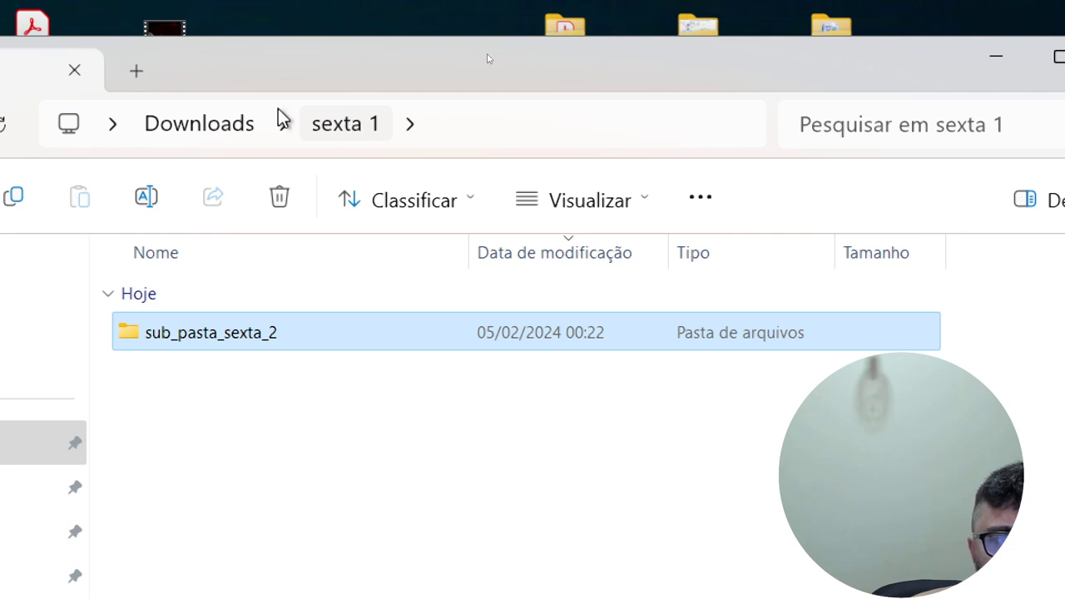
click(179, 125)
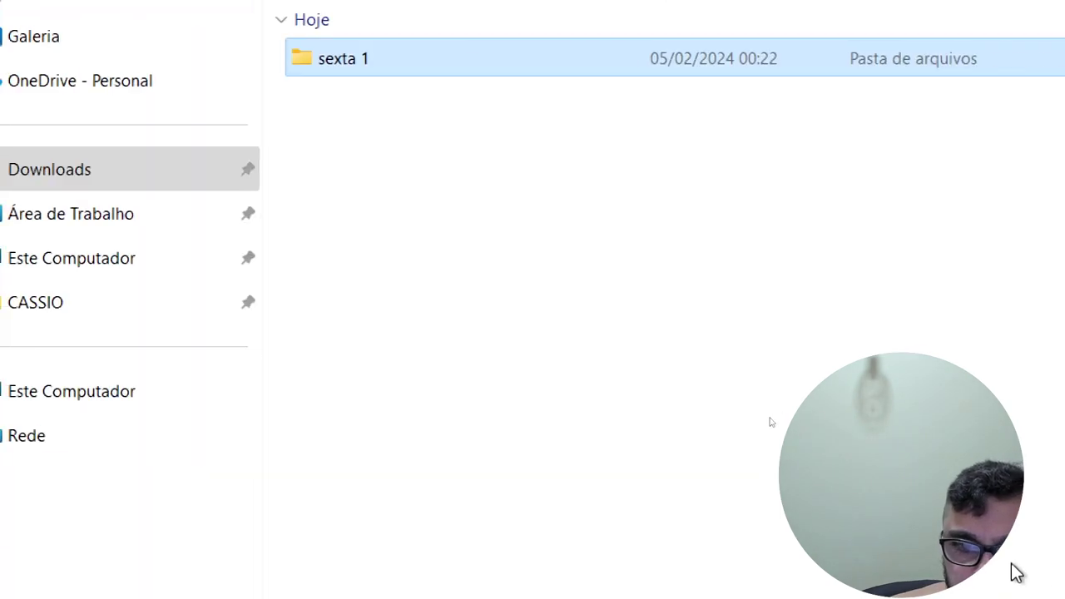
Create a new folder named sexta 2 in the Downloads folder
drag(454, 157, 632, 283)
right_click(536, 172)
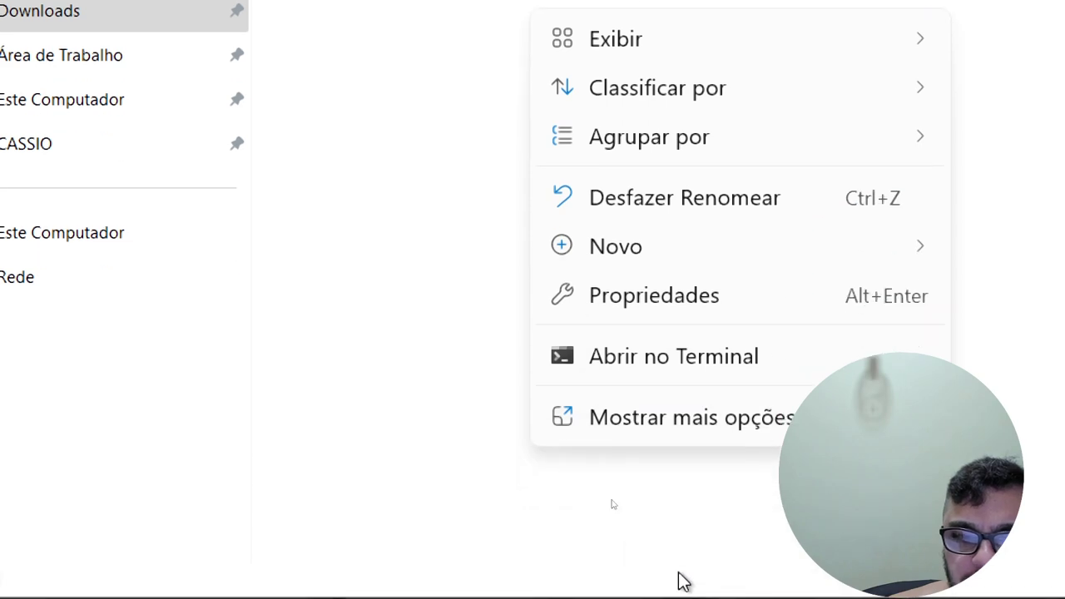
mouse_move(695, 266)
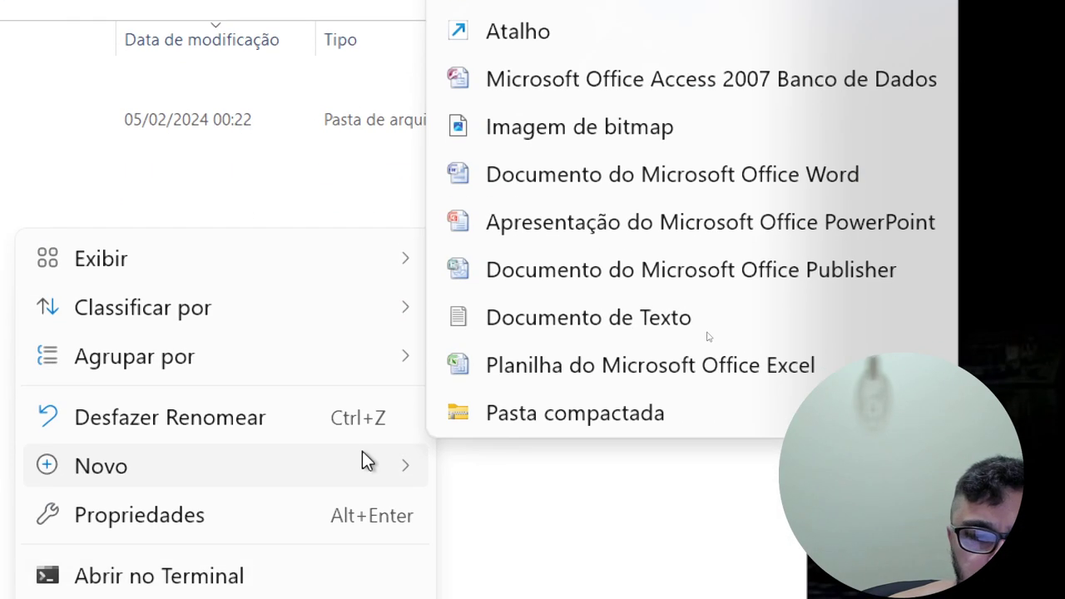
click(657, 159)
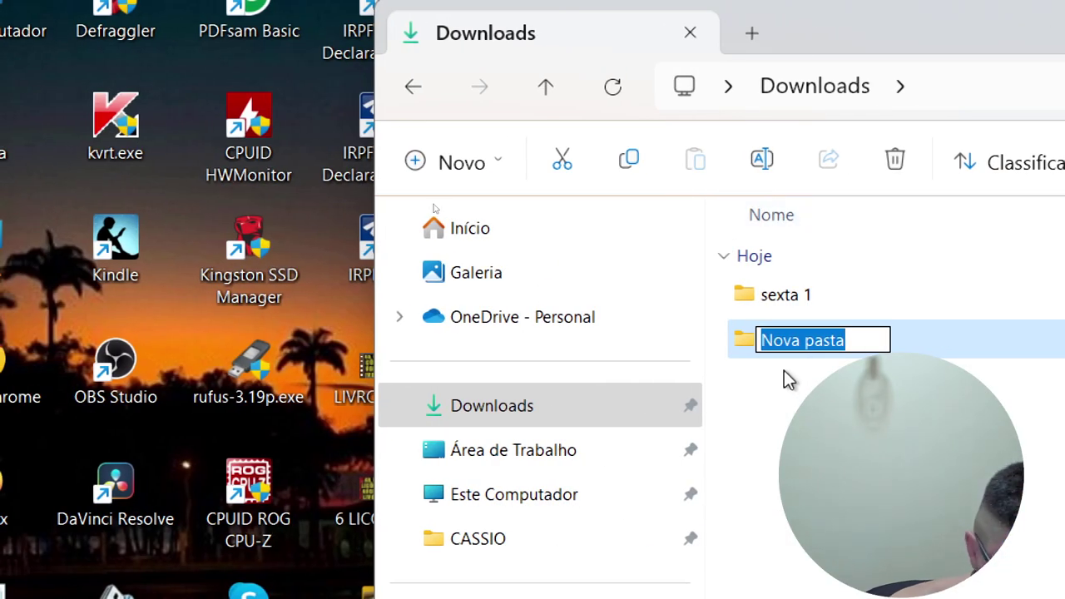
text(sexta )
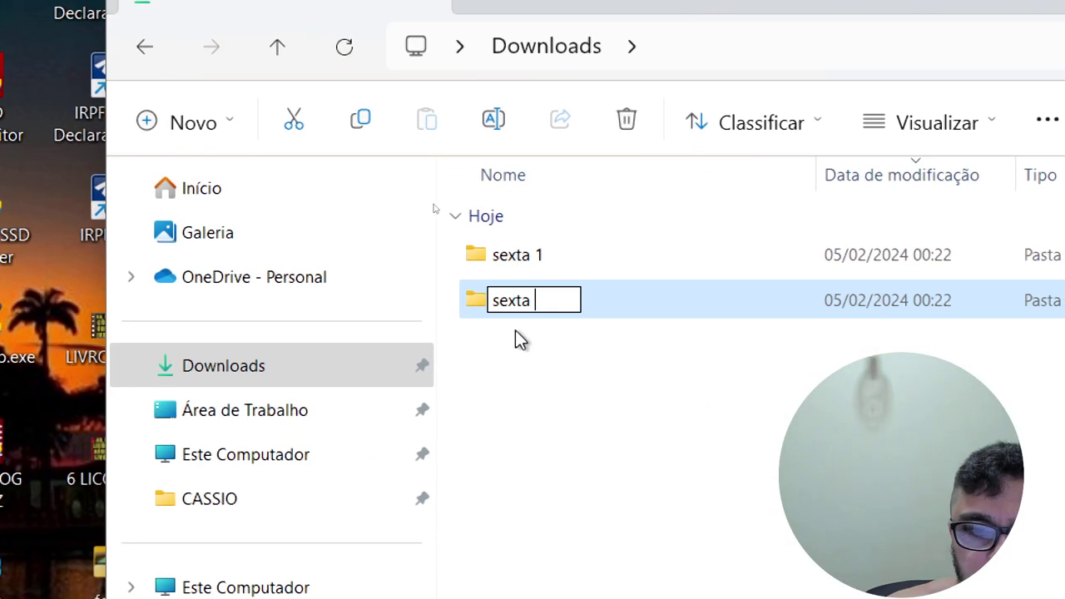
text(2)
key(Return)
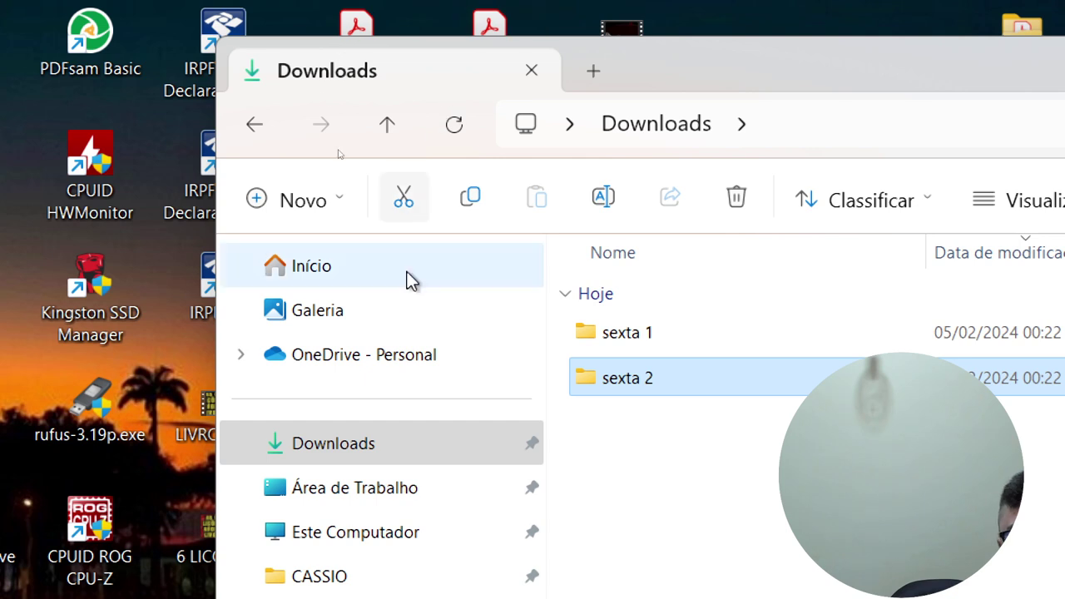
Create another folder named sexta 3 in Downloads, alongside sexta 1 and sexta 2
click(732, 532)
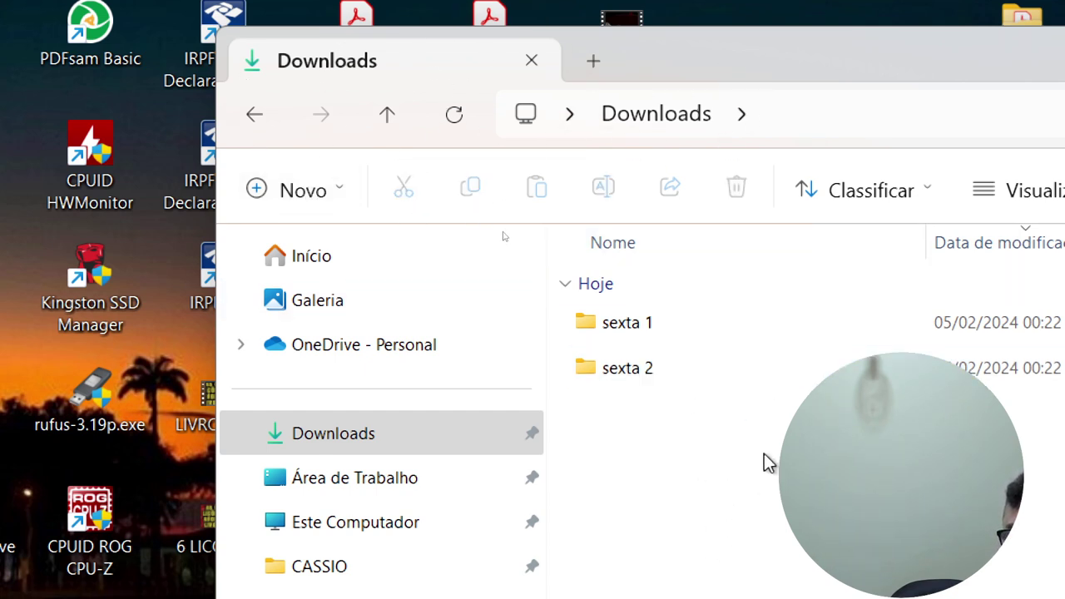
click(347, 203)
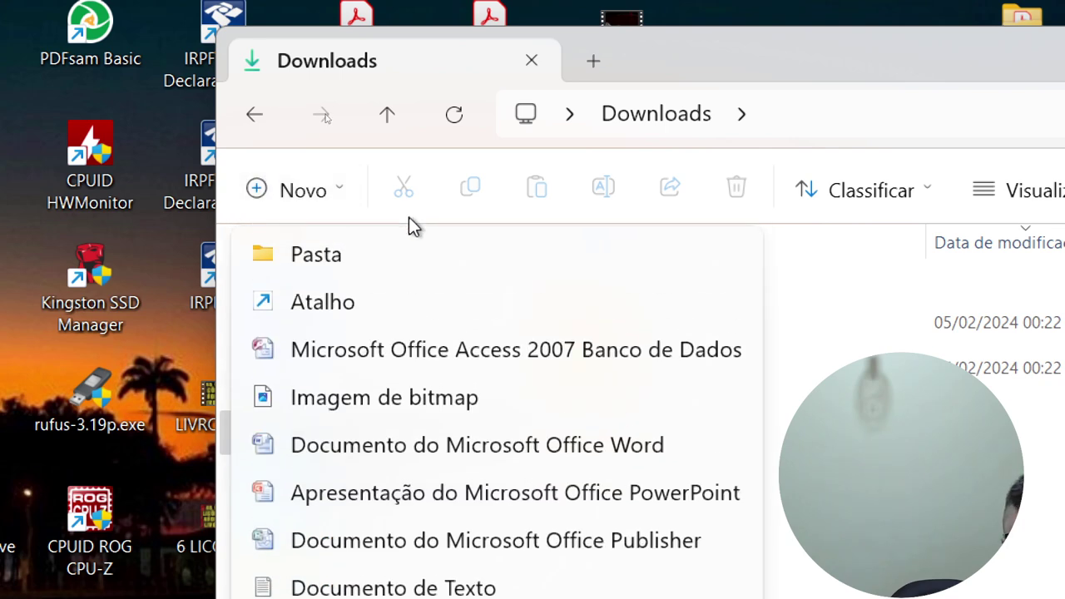
click(393, 266)
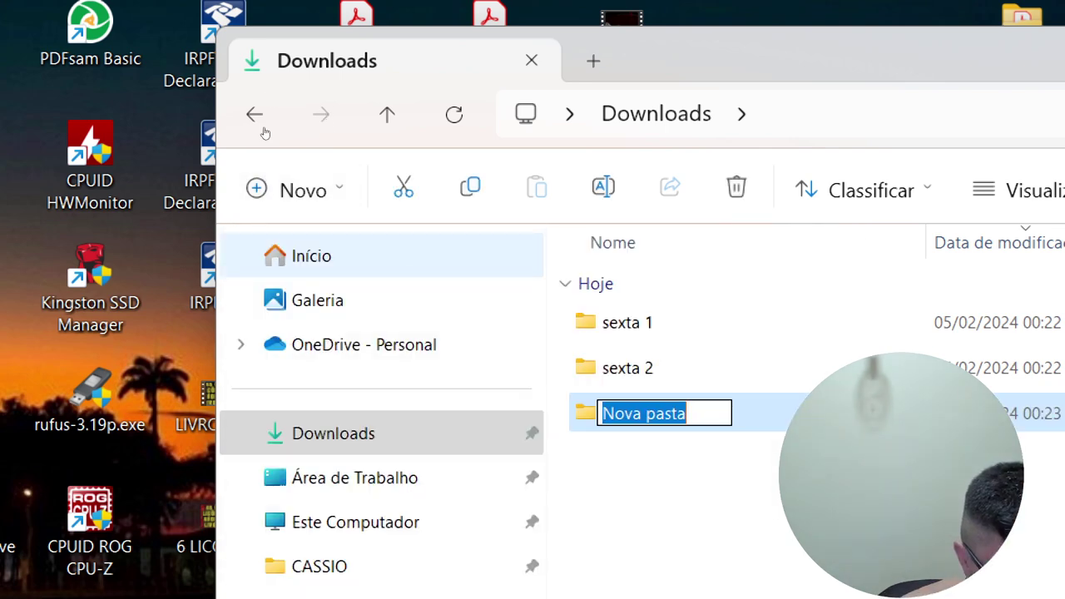
text(sexta)
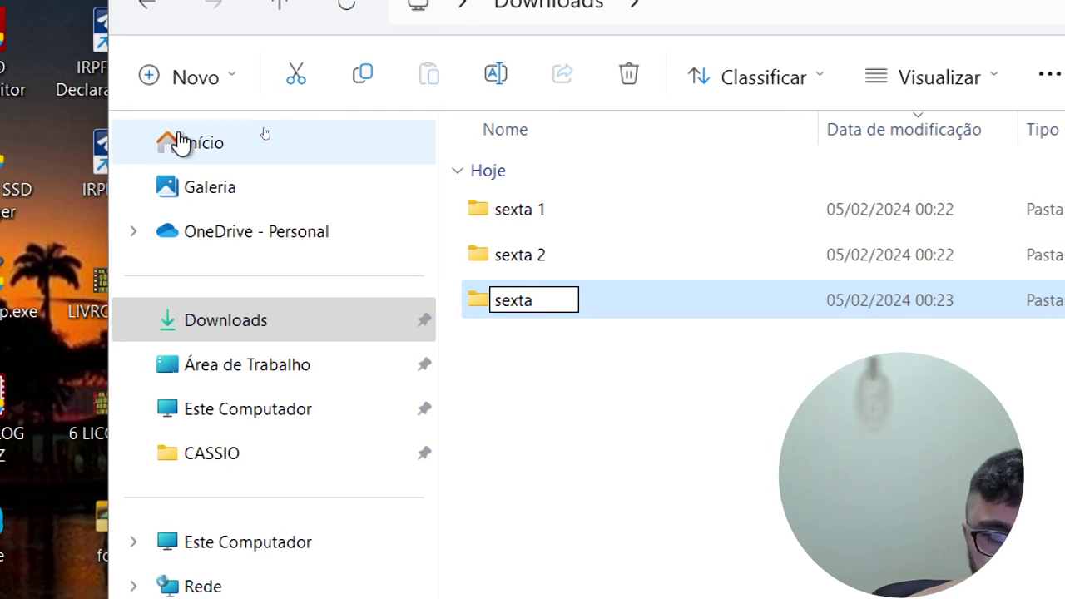
text( 3)
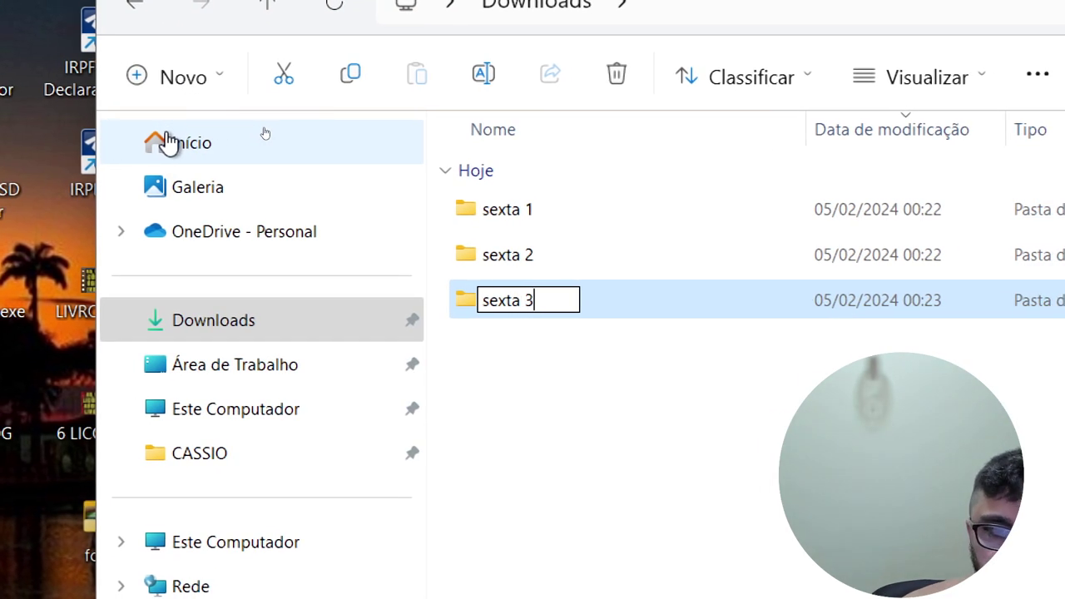
key(Return)
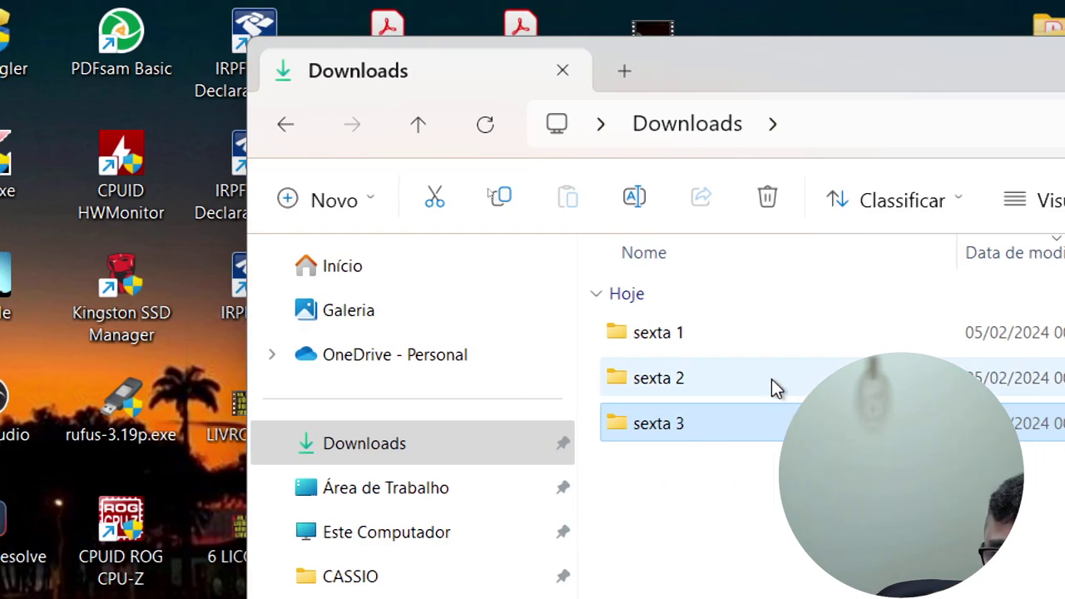
Delete the sexta 2 folder from Downloads, moving it to the recycle bin (Lixeira)
ctrl+click(425, 377)
click(734, 376)
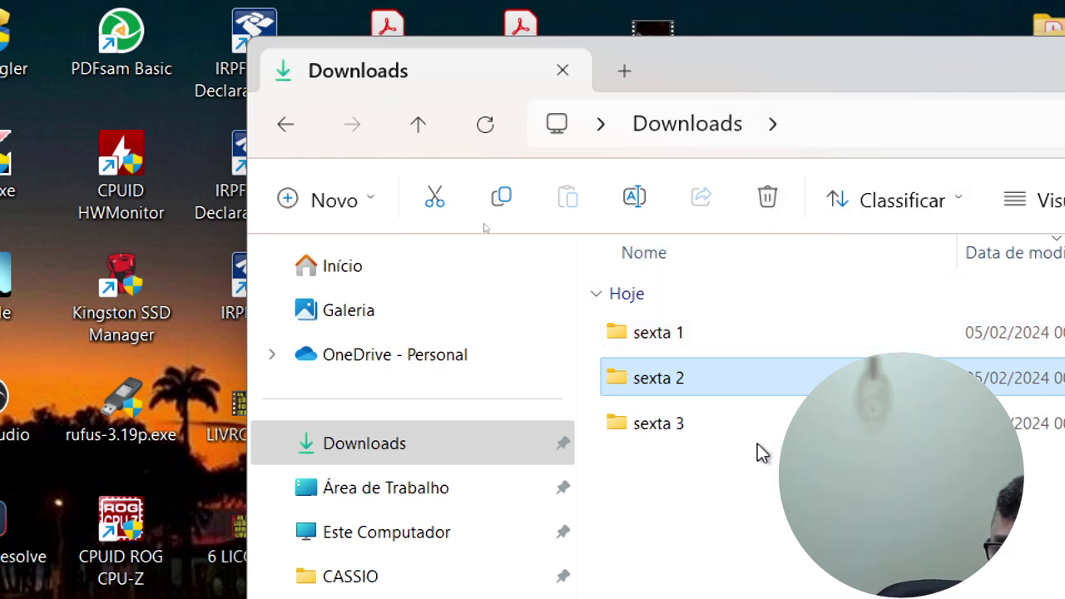
key(Delete)
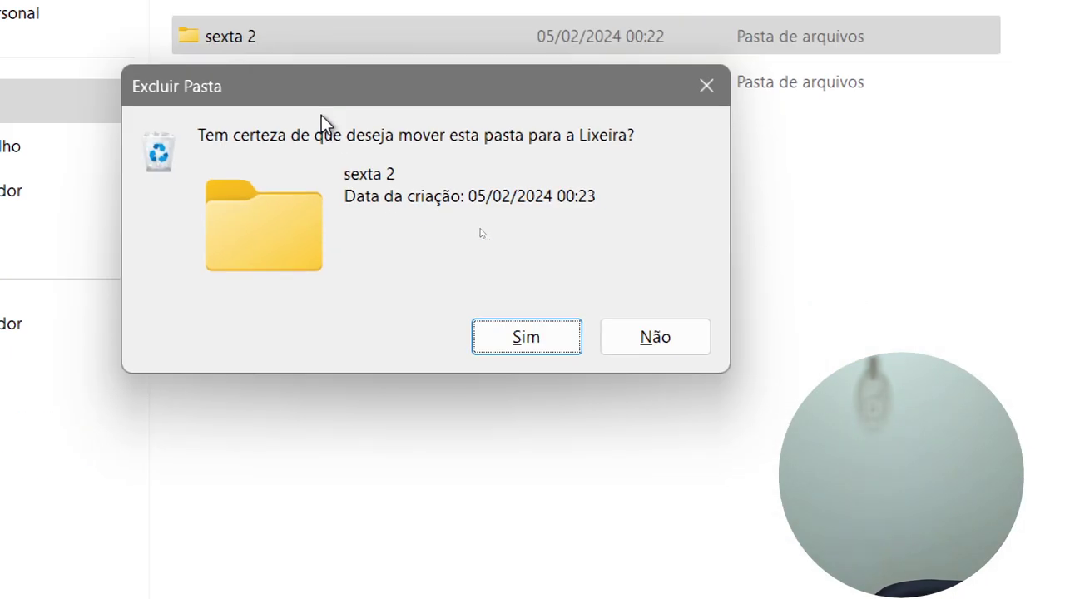
click(531, 356)
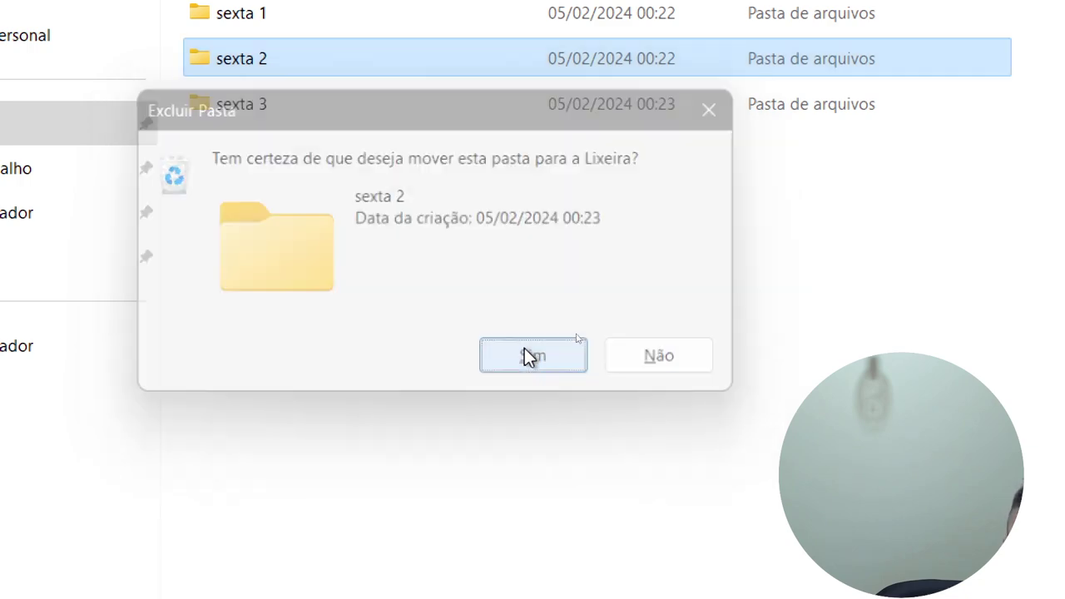